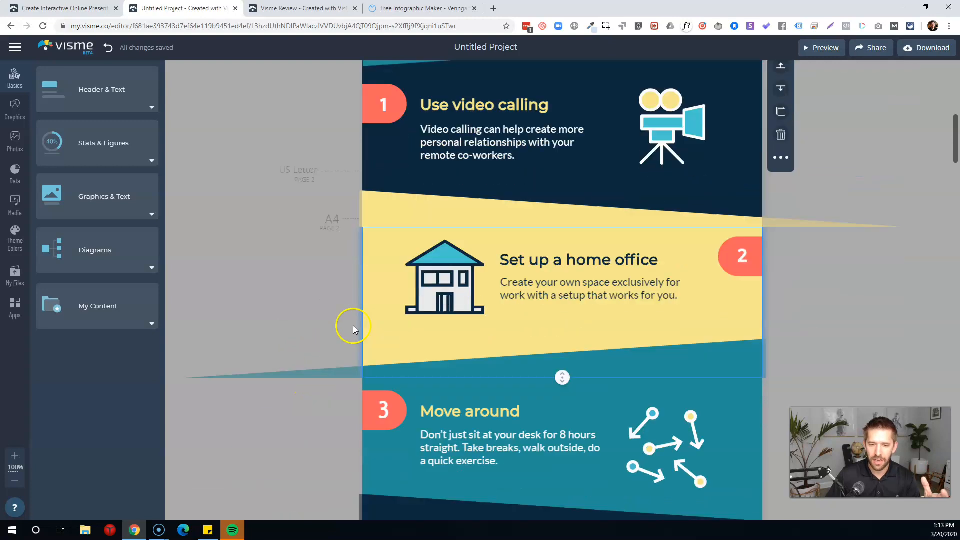
- Move the "Move around" section above "Set up a home office", and return it to its original place
{"action": "left_click", "coordinate": [713, 295]}
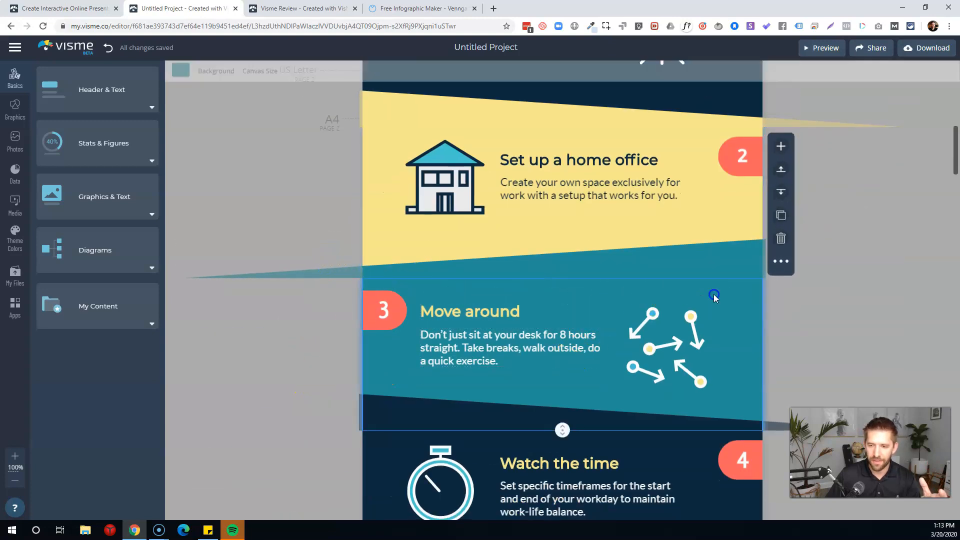
{"action": "left_click", "coordinate": [781, 316]}
{"action": "scroll", "coordinate": [781, 340], "scroll_direction": "up", "scroll_amount": 2}
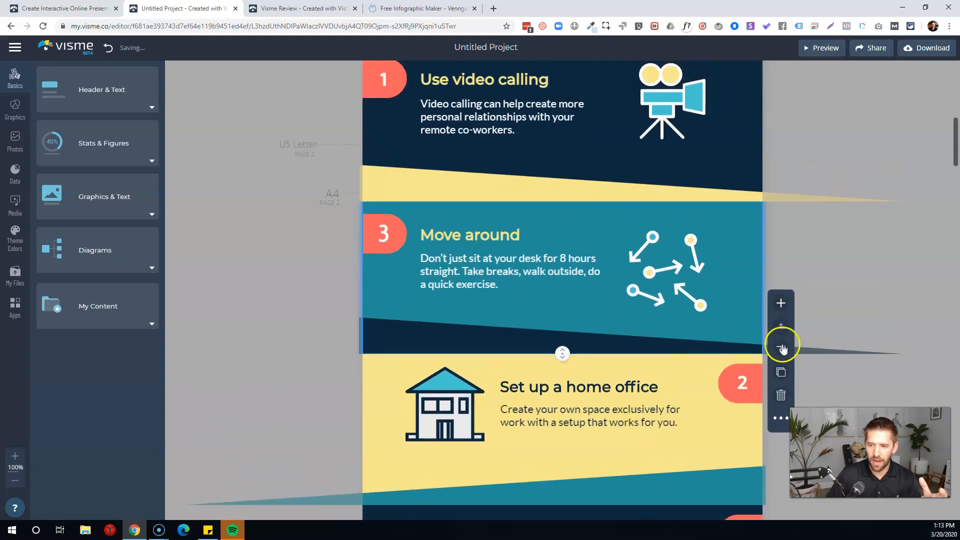
{"action": "left_click", "coordinate": [781, 261]}
- Duplicate the "Brighten your desk" section, placing the copy below "Get dressed", and number the copy 21
{"action": "scroll", "coordinate": [690, 299], "scroll_direction": "down", "scroll_amount": 8}
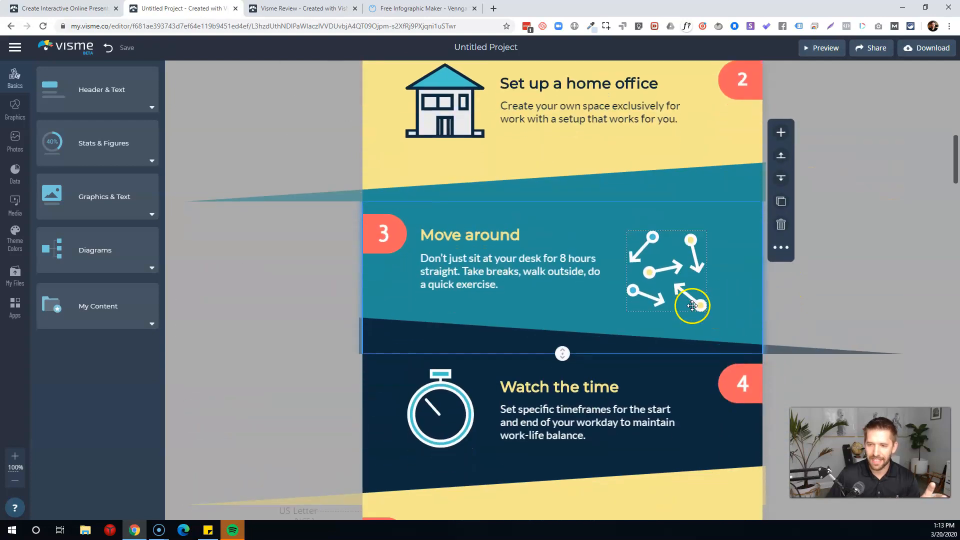
{"action": "scroll", "coordinate": [690, 296], "scroll_direction": "down", "scroll_amount": 9}
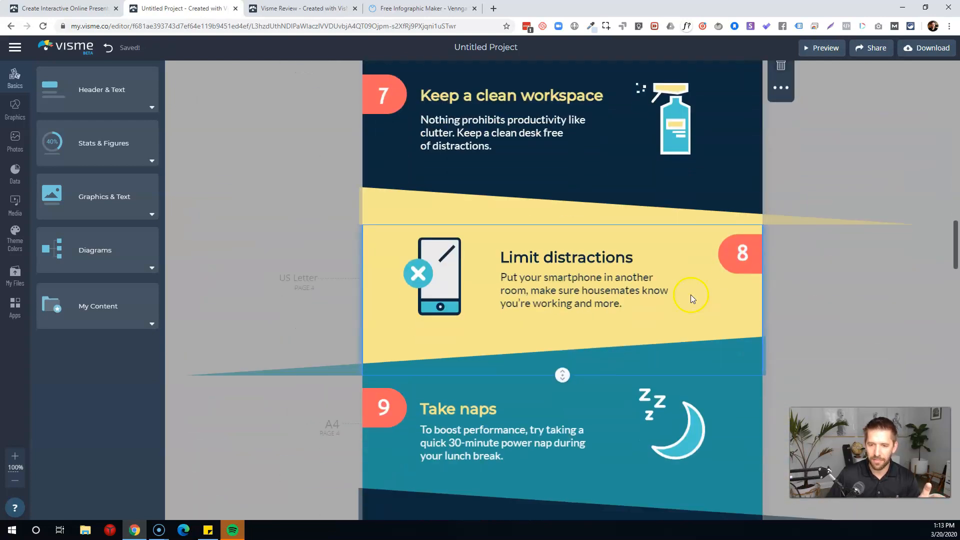
{"action": "scroll", "coordinate": [453, 276], "scroll_direction": "down", "scroll_amount": 5}
{"action": "scroll", "coordinate": [452, 275], "scroll_direction": "down", "scroll_amount": 20}
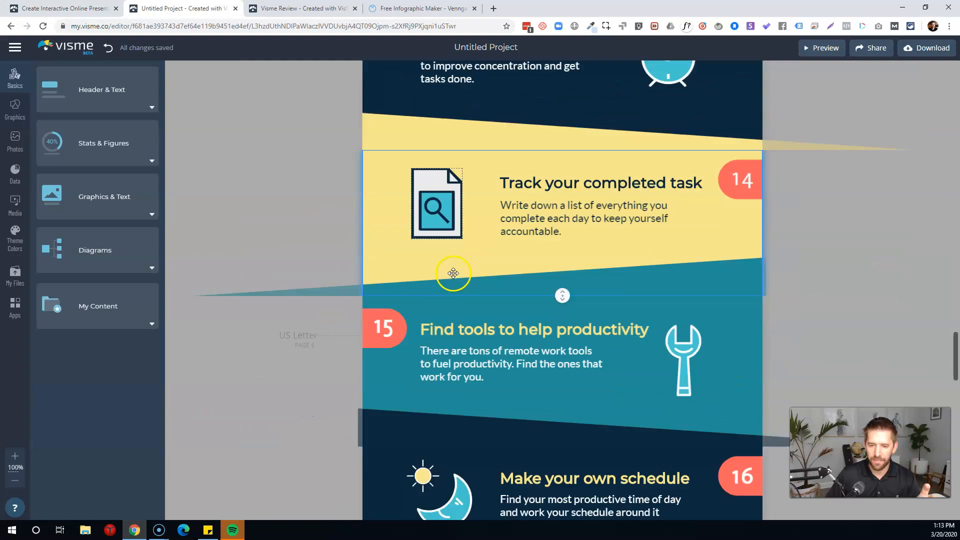
{"action": "scroll", "coordinate": [514, 295], "scroll_direction": "down", "scroll_amount": 7}
{"action": "scroll", "coordinate": [525, 307], "scroll_direction": "up", "scroll_amount": 3}
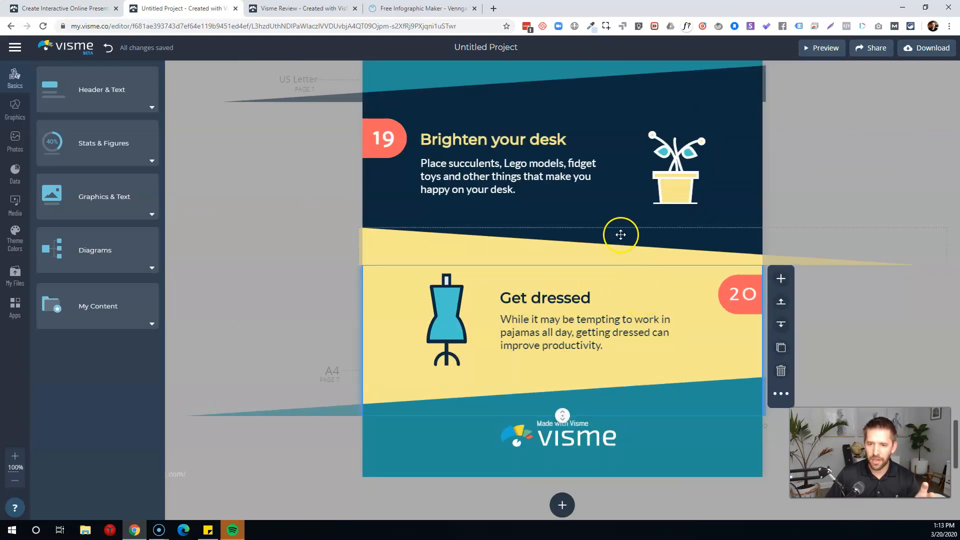
{"action": "left_click", "coordinate": [621, 115]}
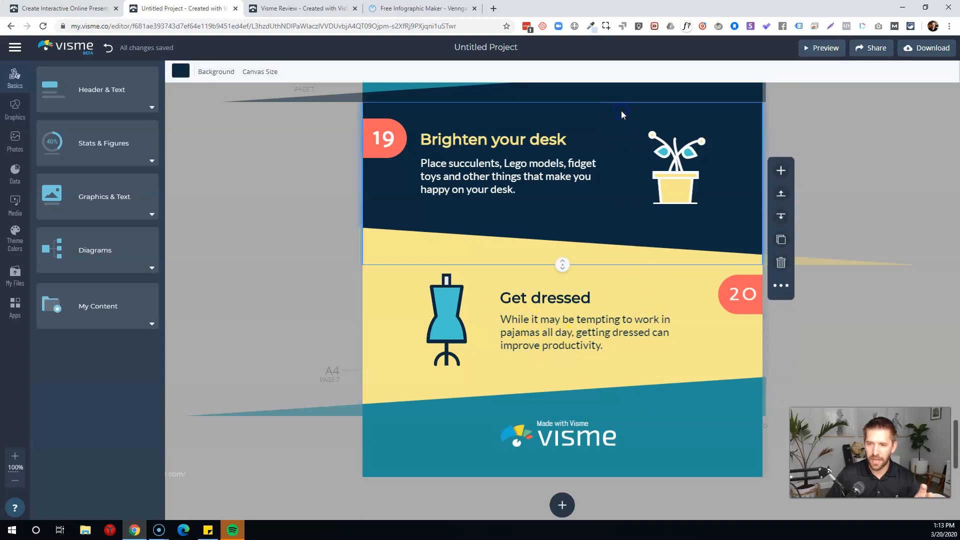
{"action": "left_click", "coordinate": [780, 185]}
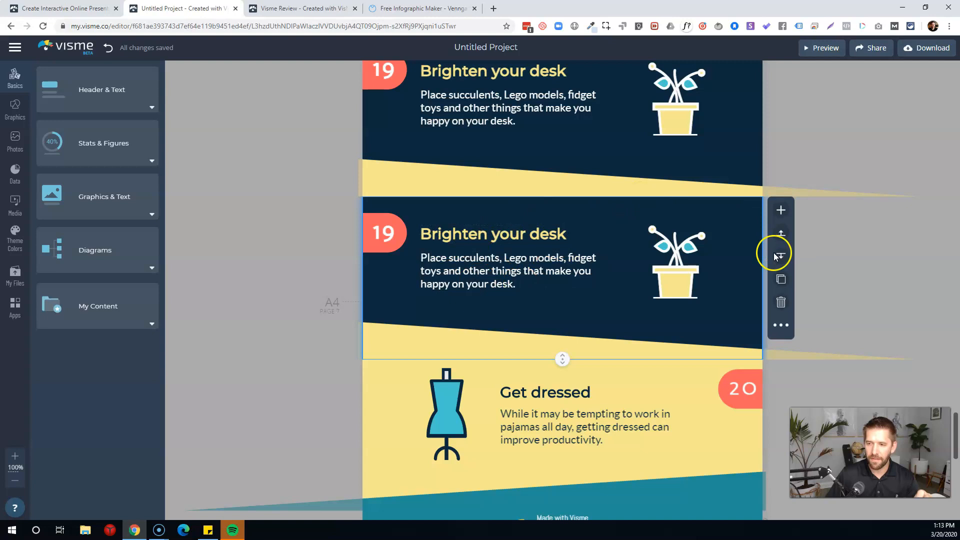
{"action": "left_click", "coordinate": [781, 257]}
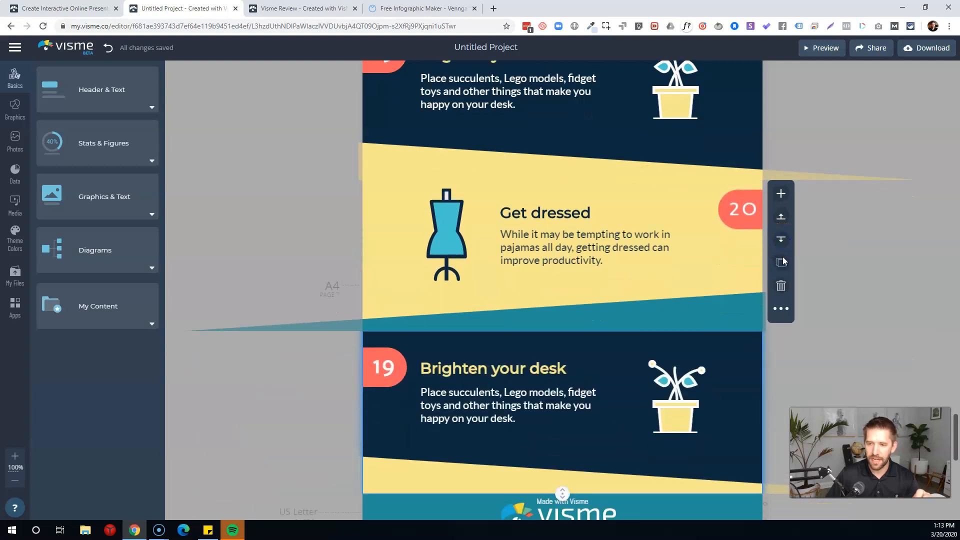
{"action": "left_click", "coordinate": [387, 235]}
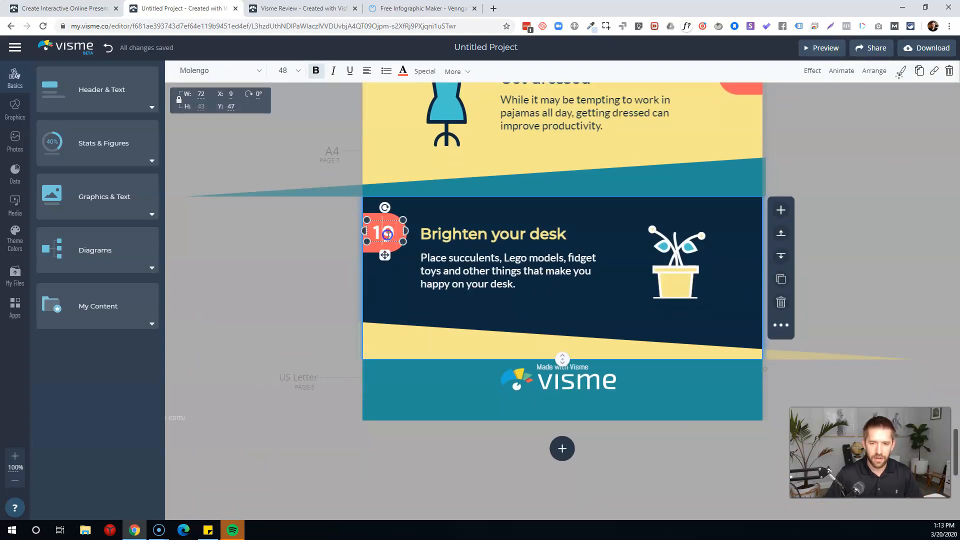
{"action": "type", "text": "2"}
- Duplicate the "Stick to a schedule" section and delete the copy
{"action": "scroll", "coordinate": [400, 242], "scroll_direction": "up", "scroll_amount": 5}
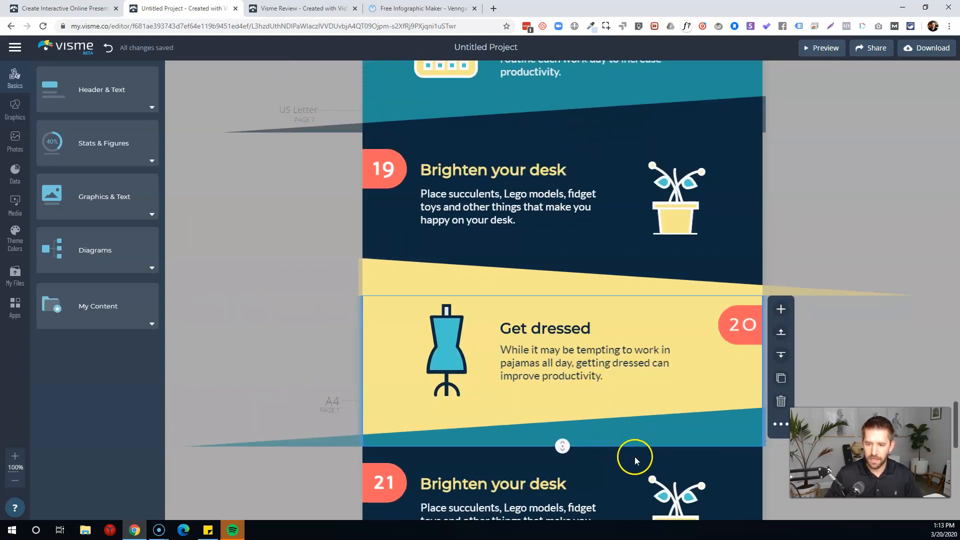
{"action": "left_click", "coordinate": [623, 118]}
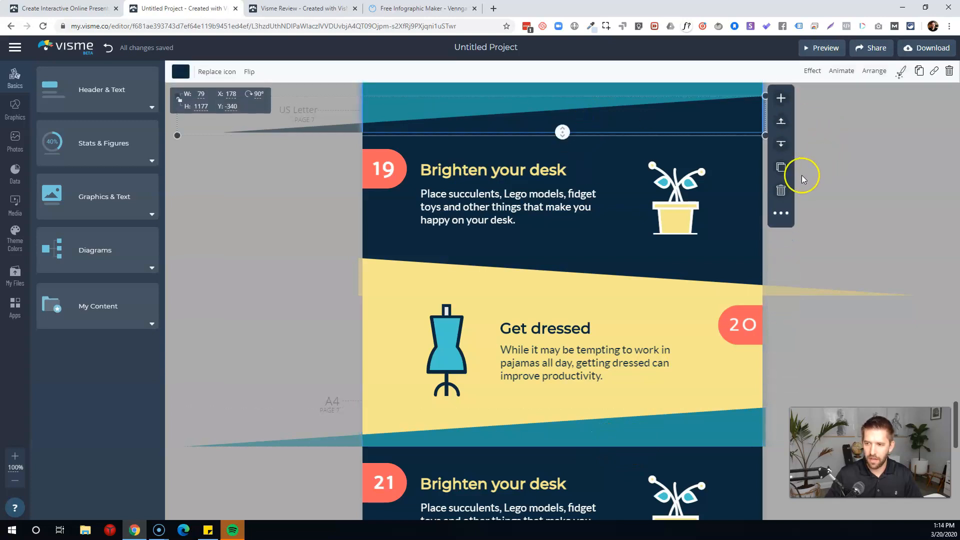
{"action": "left_click", "coordinate": [781, 168]}
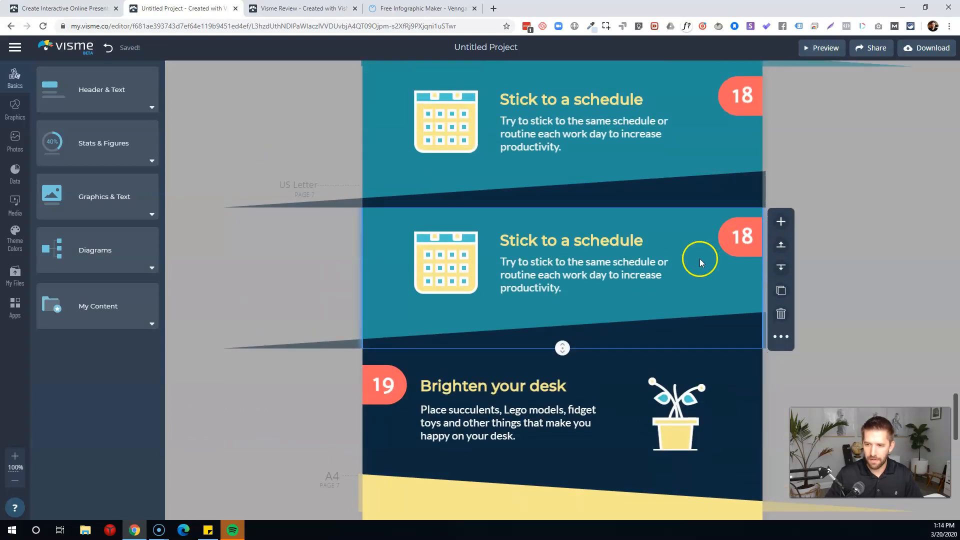
{"action": "left_click", "coordinate": [781, 325]}
- Recolor the teal wedge at the base of the "Get dressed" section to the dark navy of section 21
{"action": "scroll", "coordinate": [697, 243], "scroll_direction": "down", "scroll_amount": 5}
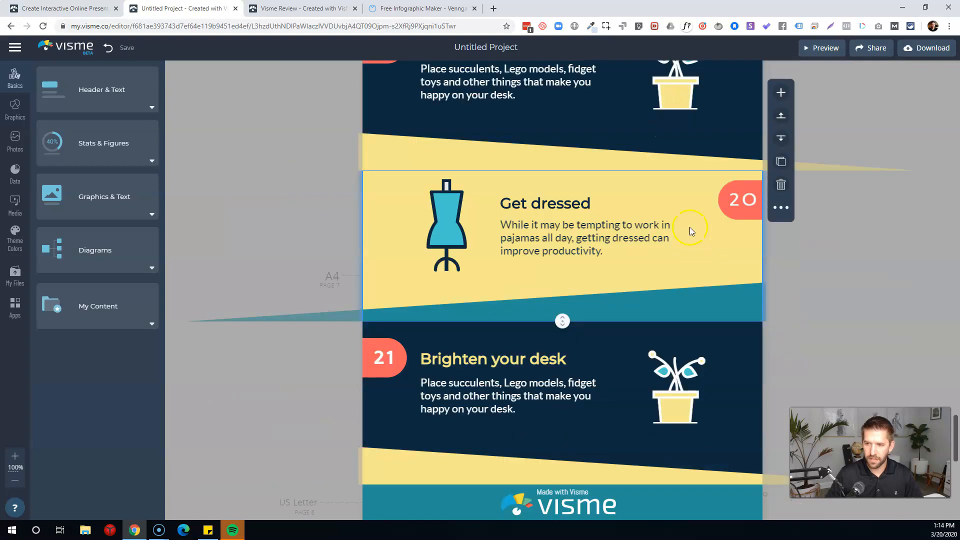
{"action": "scroll", "coordinate": [707, 214], "scroll_direction": "up", "scroll_amount": 3}
{"action": "left_click", "coordinate": [671, 405]}
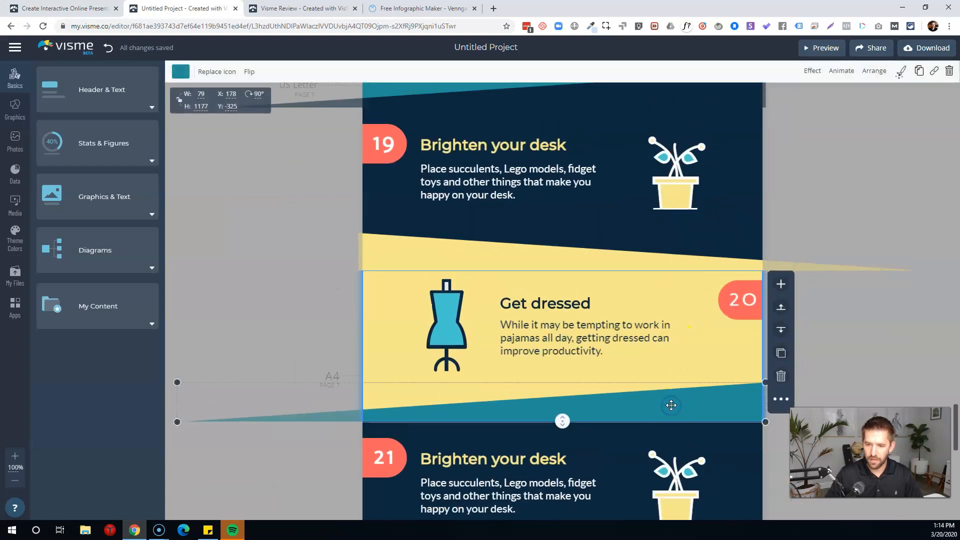
{"action": "left_click", "coordinate": [181, 72]}
{"action": "scroll", "coordinate": [238, 139], "scroll_direction": "down", "scroll_amount": 5}
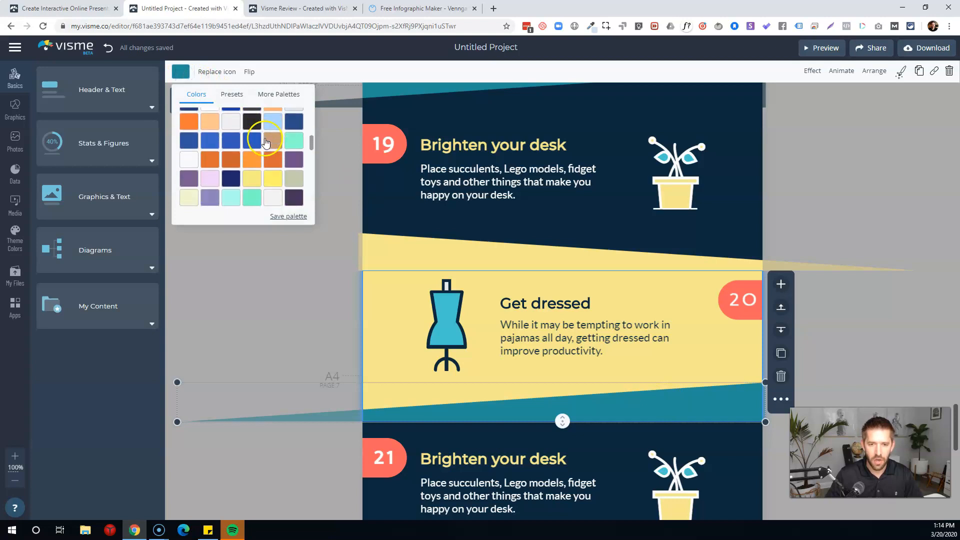
{"action": "scroll", "coordinate": [262, 158], "scroll_direction": "down", "scroll_amount": 3}
{"action": "scroll", "coordinate": [252, 142], "scroll_direction": "up", "scroll_amount": 6}
{"action": "left_click", "coordinate": [270, 94]}
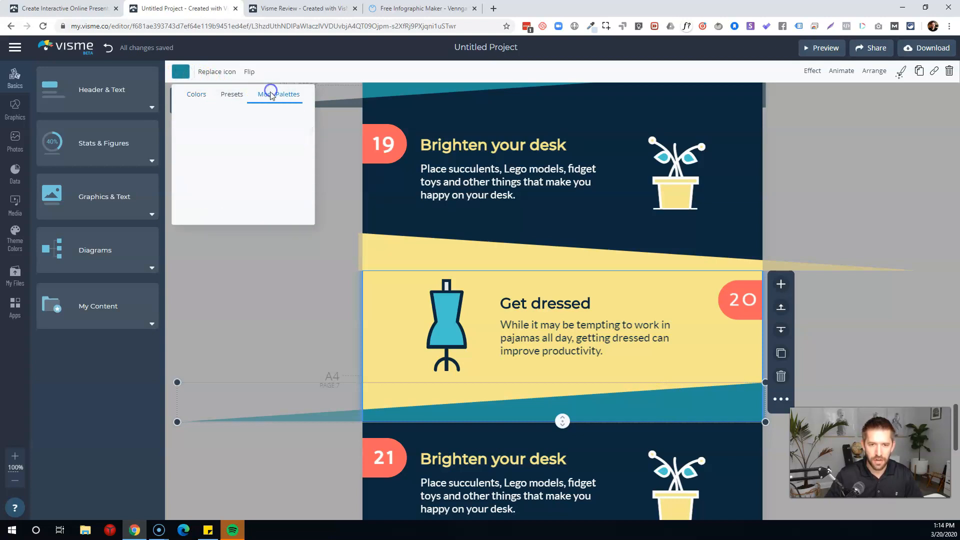
{"action": "left_click", "coordinate": [234, 97]}
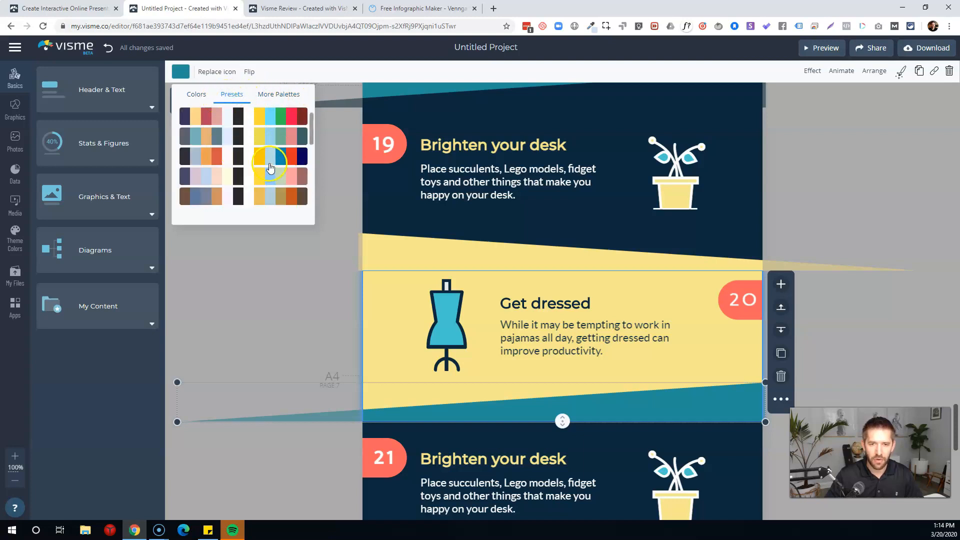
{"action": "left_click", "coordinate": [196, 95]}
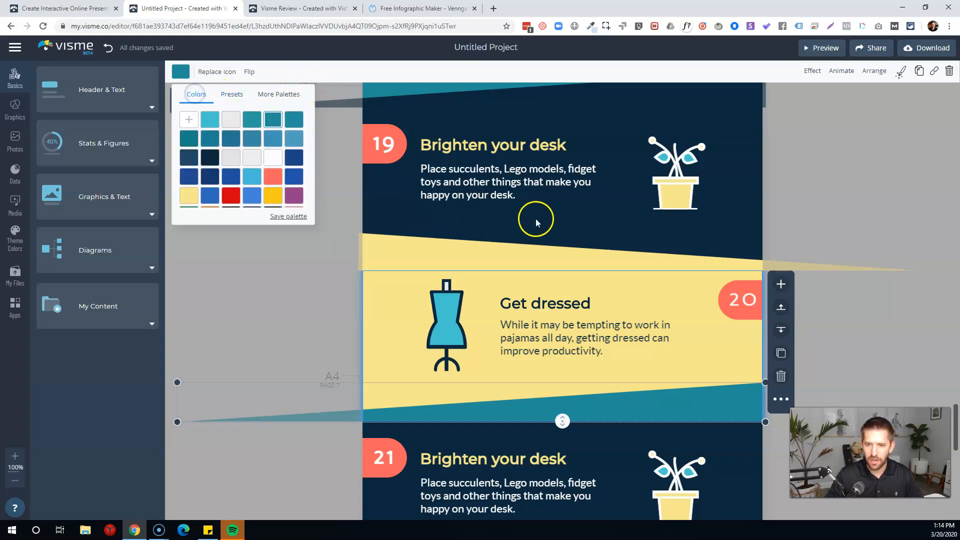
{"action": "left_click", "coordinate": [212, 160]}
{"action": "left_click", "coordinate": [253, 334]}
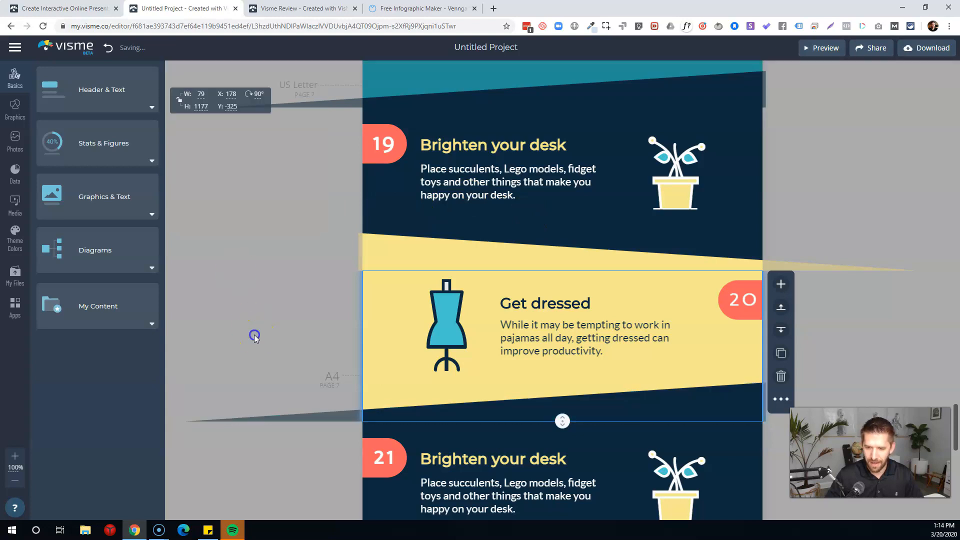
- Recolor the yellow wedge at the base of section 21 to the teal of the footer
{"action": "scroll", "coordinate": [636, 308], "scroll_direction": "down", "scroll_amount": 2}
{"action": "scroll", "coordinate": [650, 227], "scroll_direction": "down", "scroll_amount": 2}
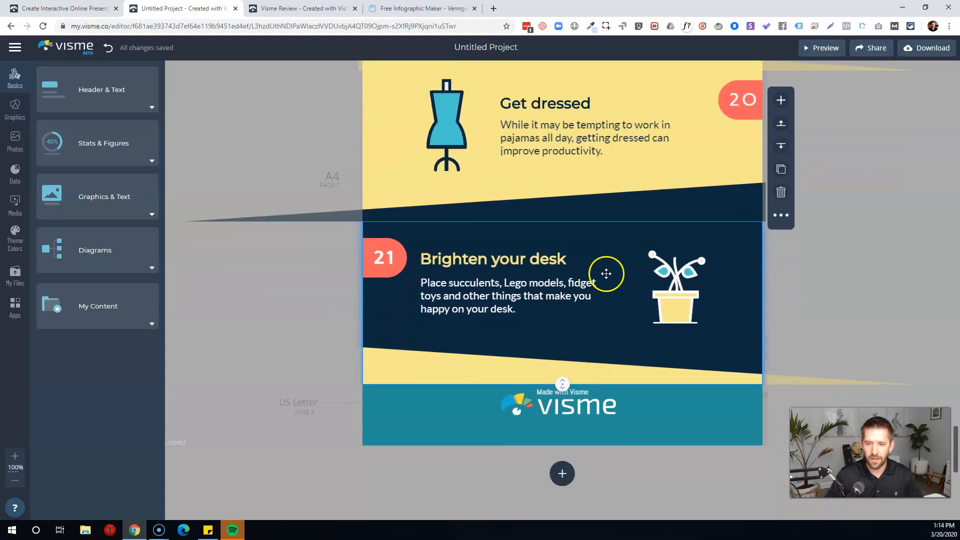
{"action": "left_click", "coordinate": [458, 368]}
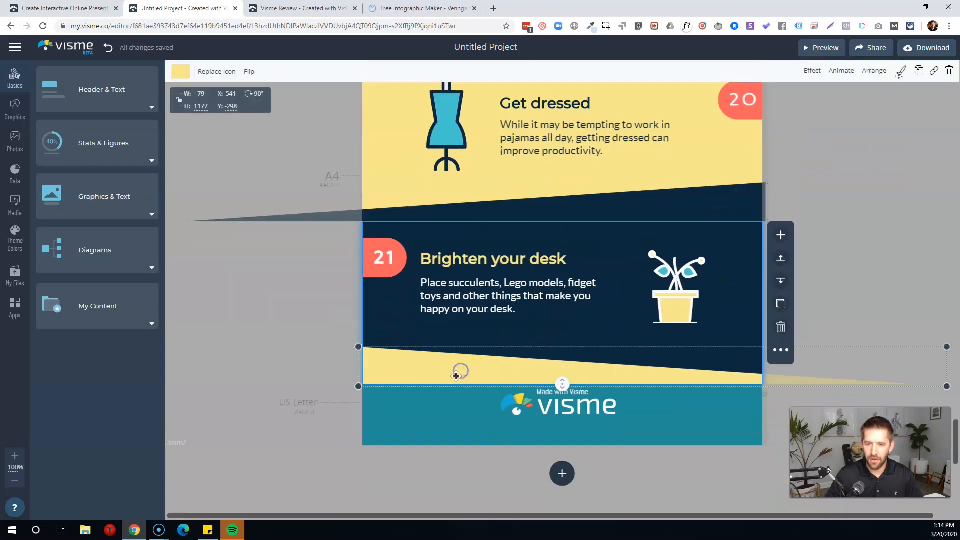
{"action": "left_click", "coordinate": [181, 72]}
{"action": "left_click", "coordinate": [252, 119]}
{"action": "left_click", "coordinate": [271, 119]}
{"action": "left_click", "coordinate": [279, 305]}
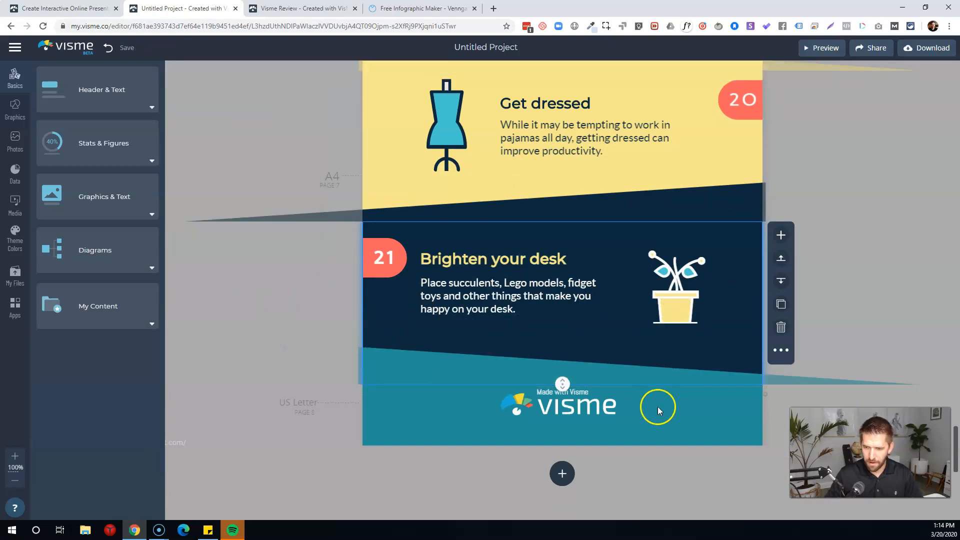
{"action": "left_click", "coordinate": [643, 311]}
{"action": "scroll", "coordinate": [620, 287], "scroll_direction": "up", "scroll_amount": 3}
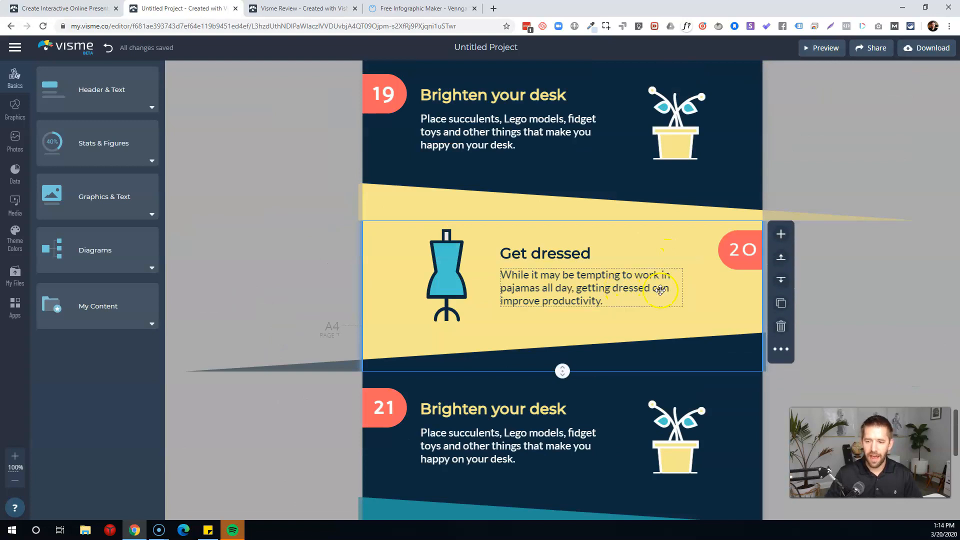
{"action": "left_click", "coordinate": [677, 438]}
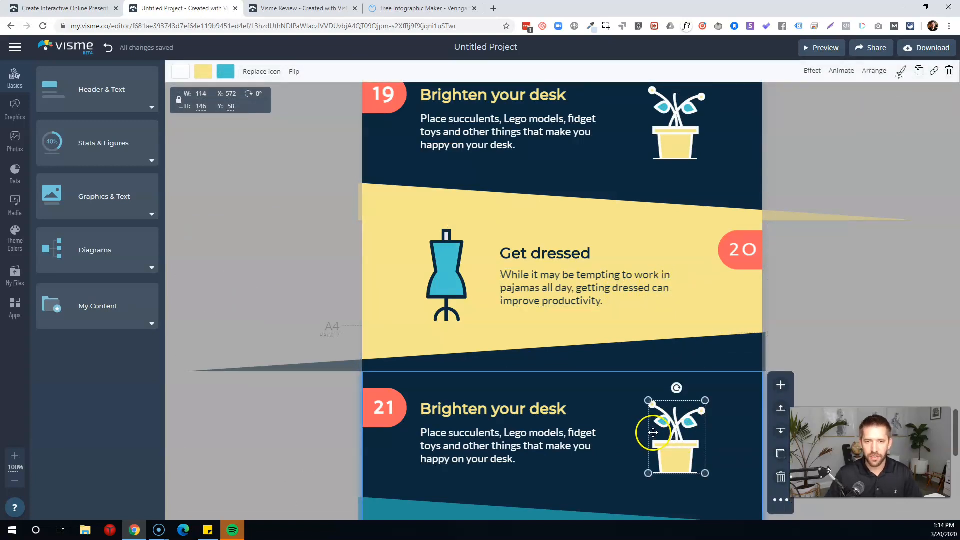
{"action": "left_click", "coordinate": [259, 75]}
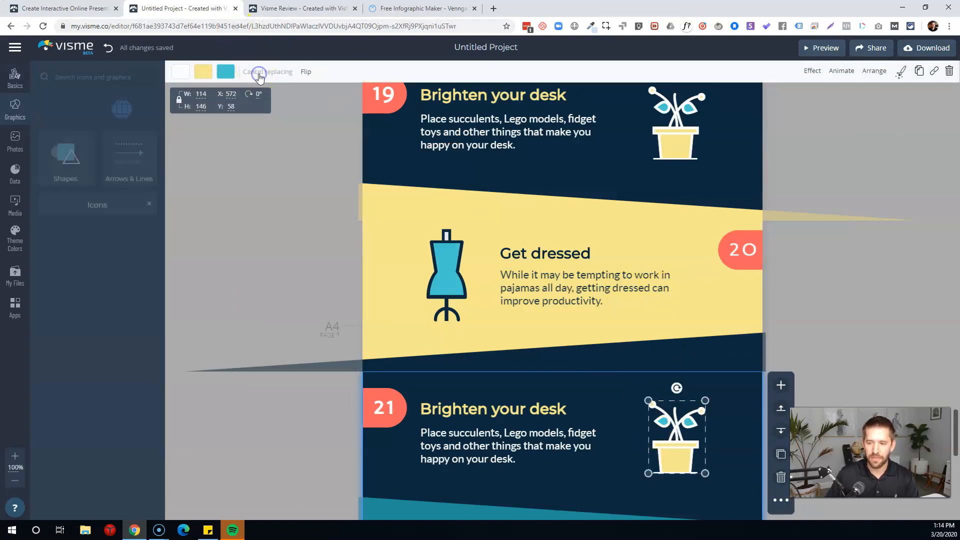
- Change section 21's heading to "Get a Soundproof Square" and its description to "Save the noise from the kids!"
{"action": "double_click", "coordinate": [474, 406]}
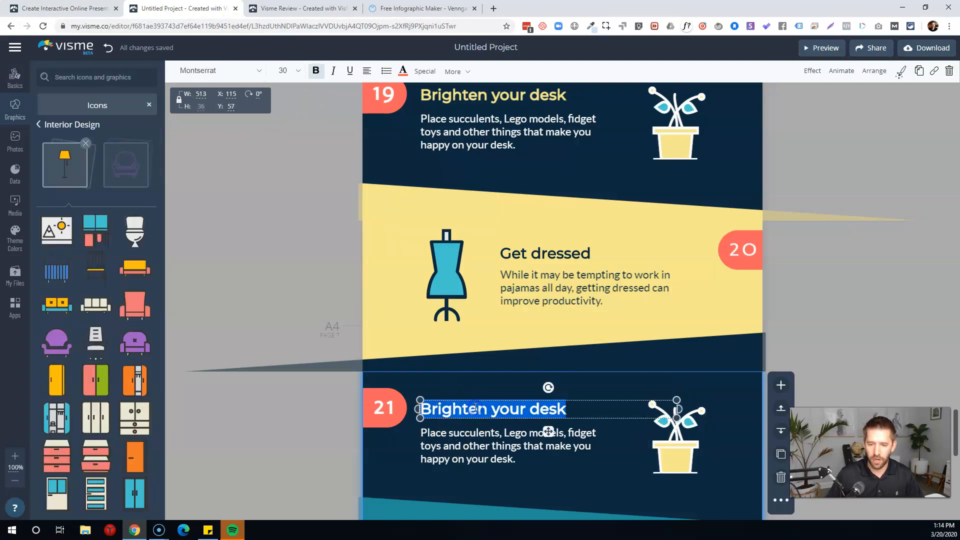
{"action": "type", "text": "Get a Soundproof Square"}
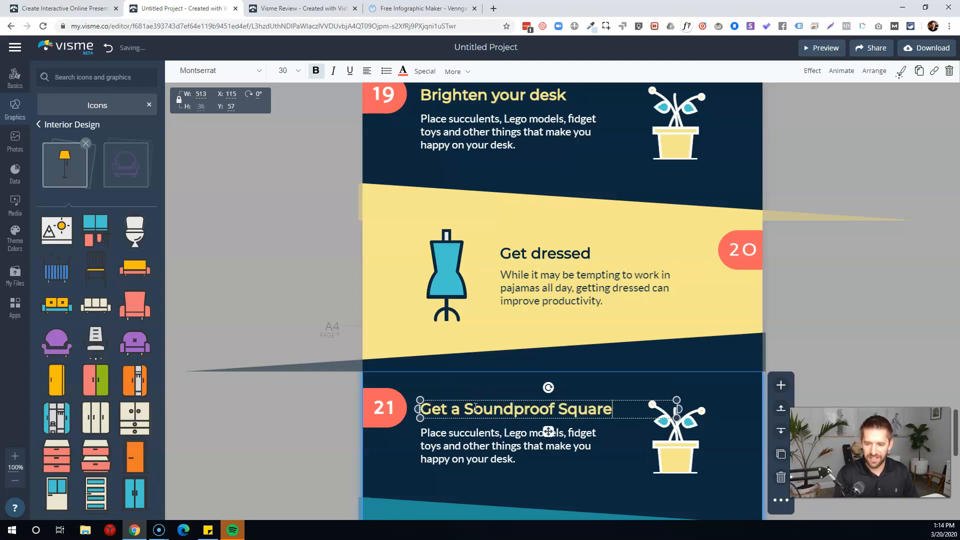
{"action": "left_click", "coordinate": [453, 439]}
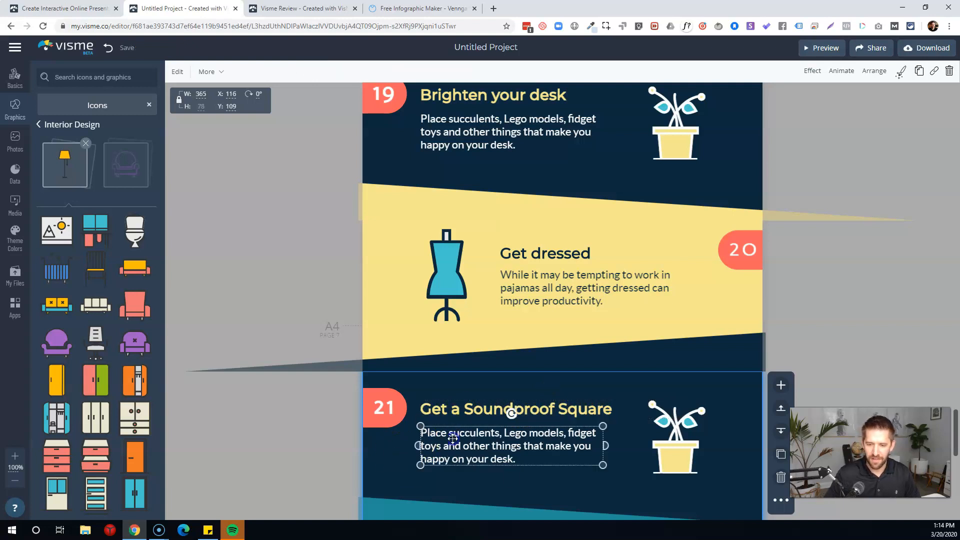
{"action": "left_click", "coordinate": [452, 438]}
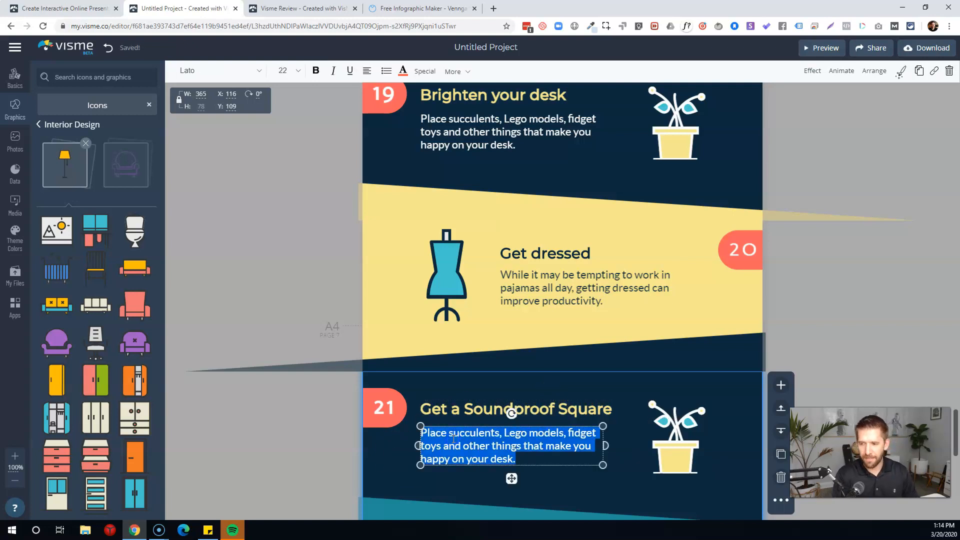
{"action": "type", "text": "Save the noise from the kids!"}
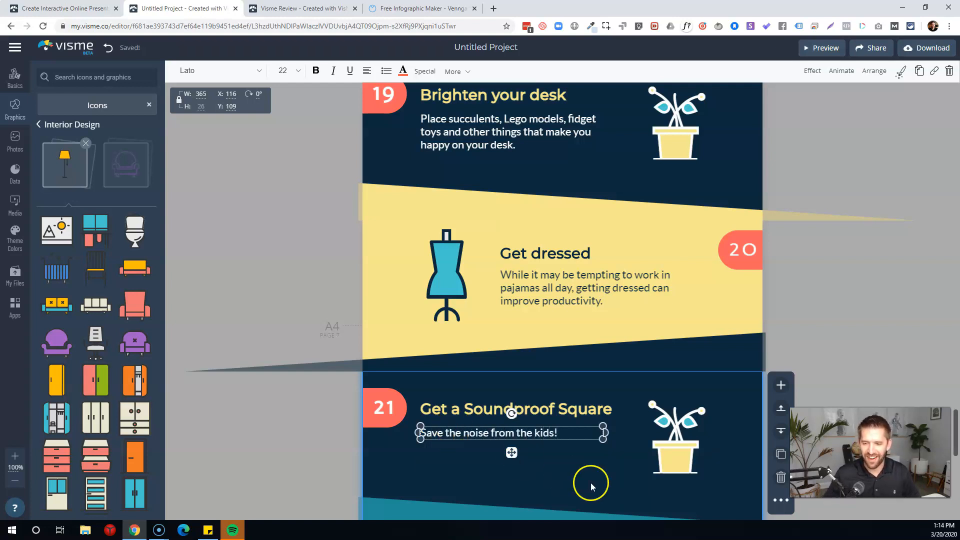
- Search the graphics for "kid", try the blonde girl icon in section 21 and delete it
{"action": "left_click", "coordinate": [674, 454]}
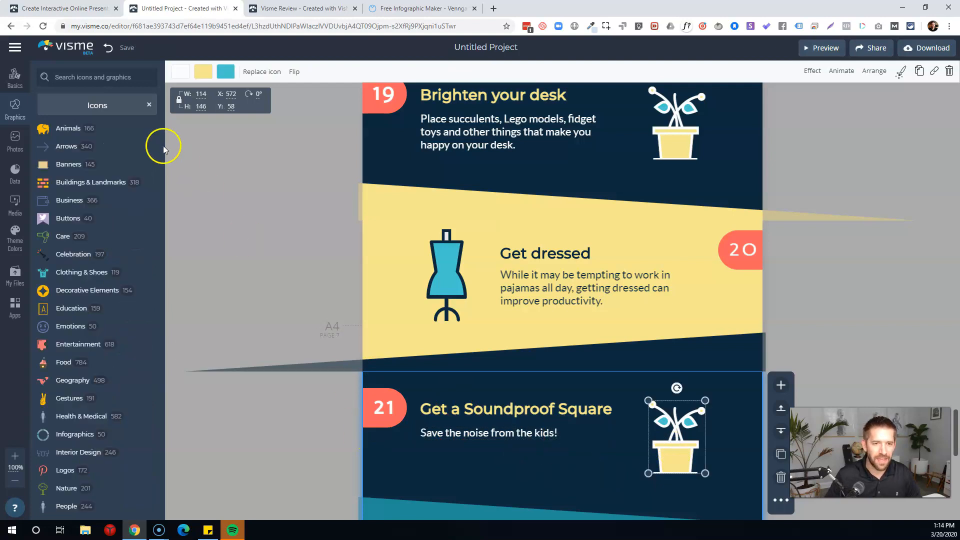
{"action": "left_click", "coordinate": [157, 107]}
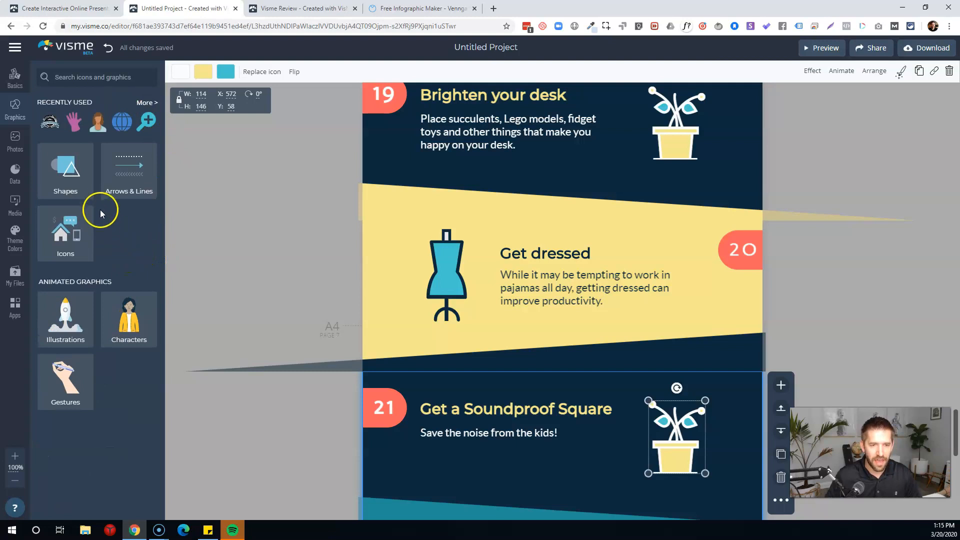
{"action": "left_click", "coordinate": [51, 316]}
{"action": "left_click", "coordinate": [99, 75]}
{"action": "key", "text": "Return"}
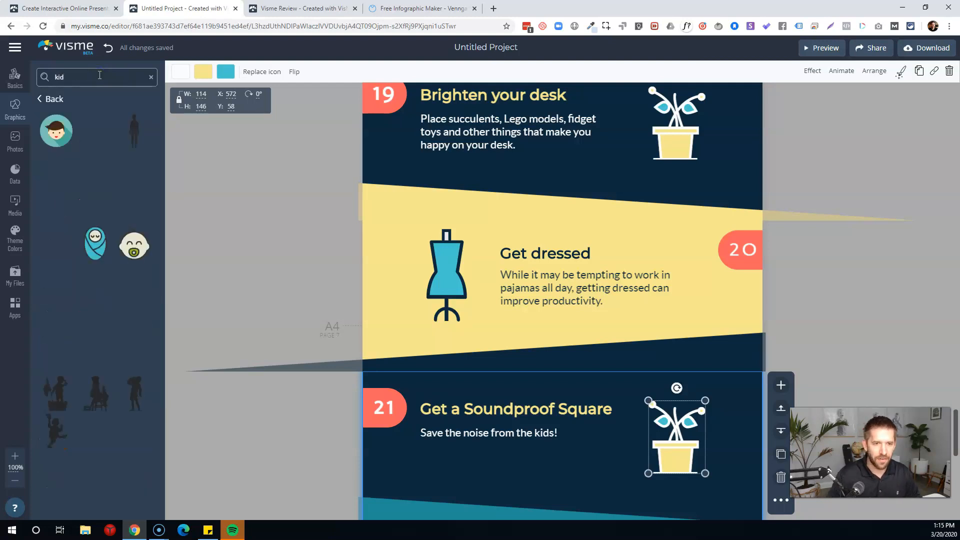
{"action": "left_click", "coordinate": [103, 132]}
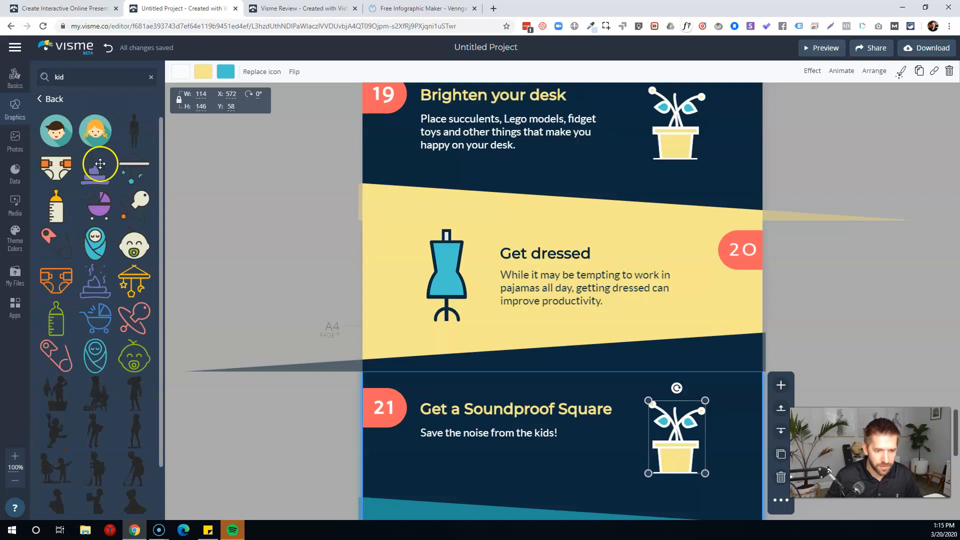
{"action": "scroll", "coordinate": [103, 145], "scroll_direction": "down", "scroll_amount": 1}
{"action": "scroll", "coordinate": [103, 150], "scroll_direction": "up", "scroll_amount": 1}
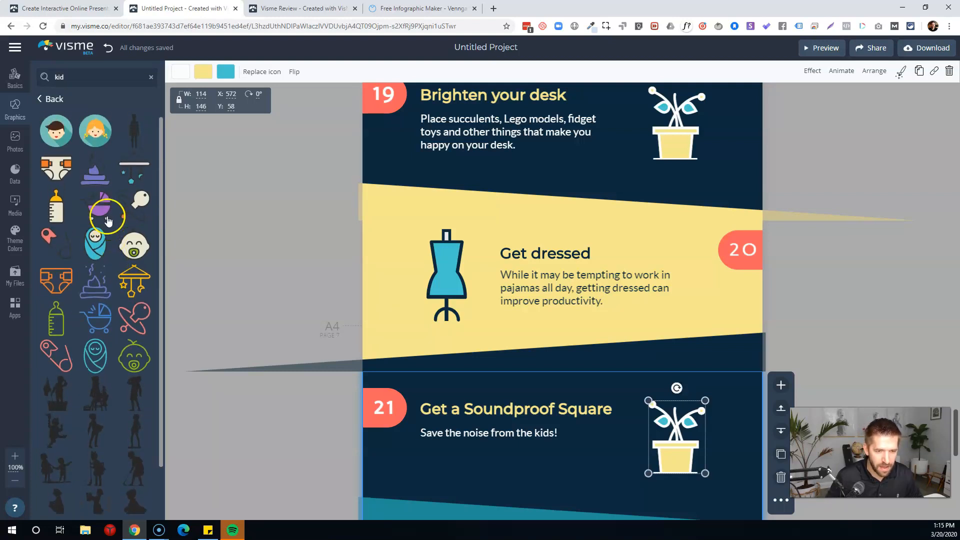
{"action": "left_click_drag", "start_coordinate": [95, 131], "coordinate": [562, 455]}
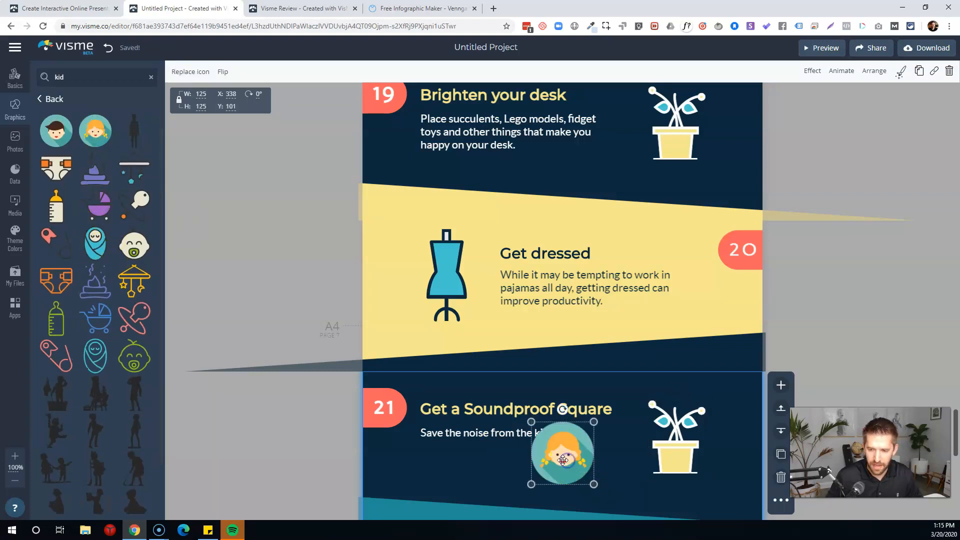
{"action": "key", "text": "Delete"}
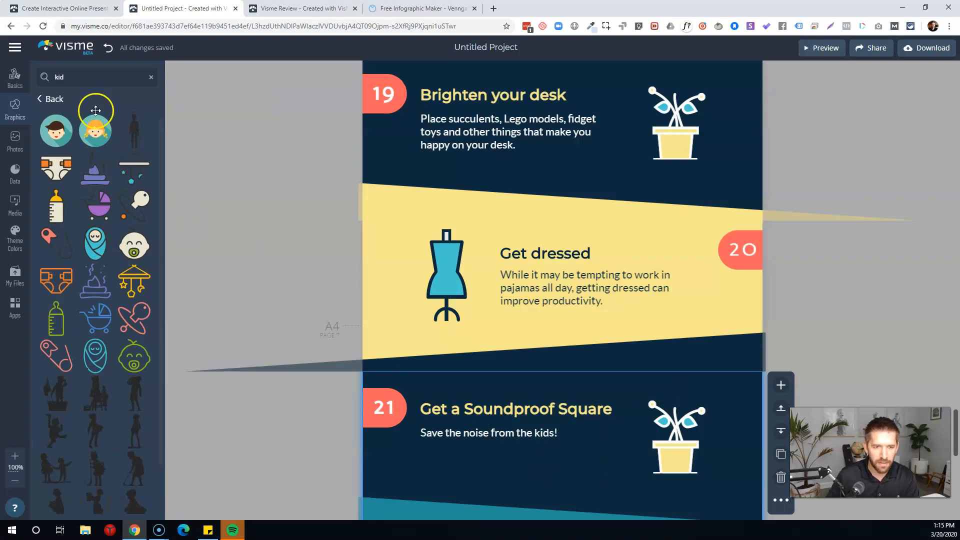
- Replace the potted plant in section 21 with the flat Health & Sports illustration of a yoga figure on a lotus
{"action": "left_click", "coordinate": [41, 100]}
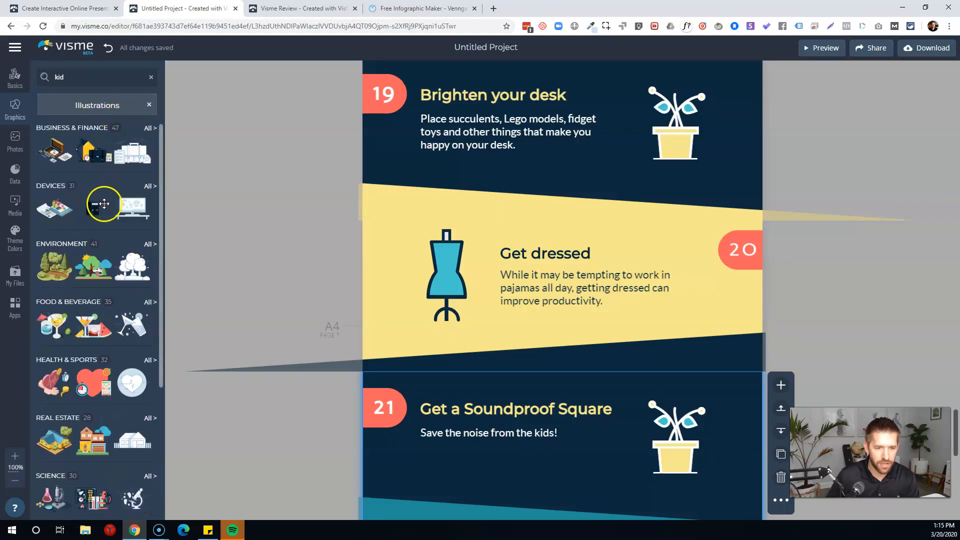
{"action": "scroll", "coordinate": [107, 320], "scroll_direction": "down", "scroll_amount": 3}
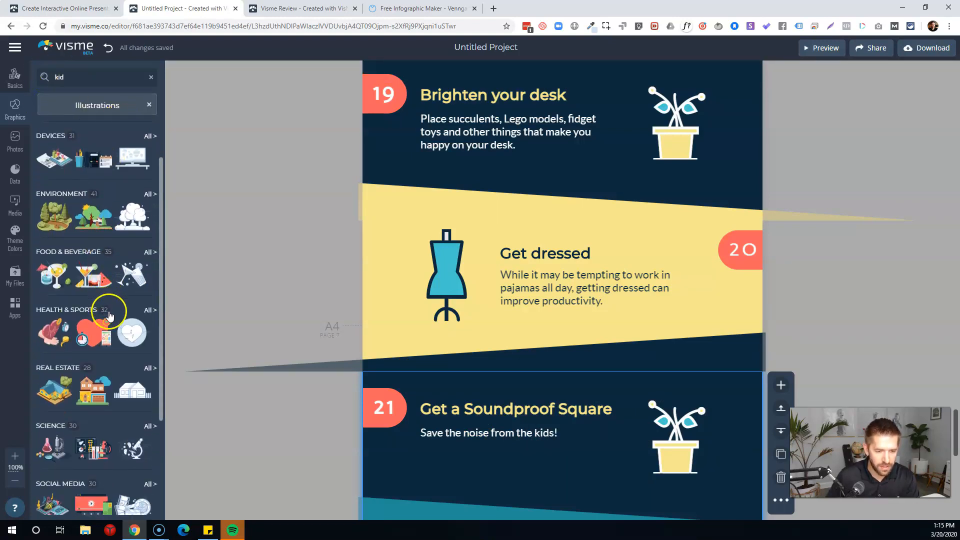
{"action": "scroll", "coordinate": [150, 322], "scroll_direction": "down", "scroll_amount": 1}
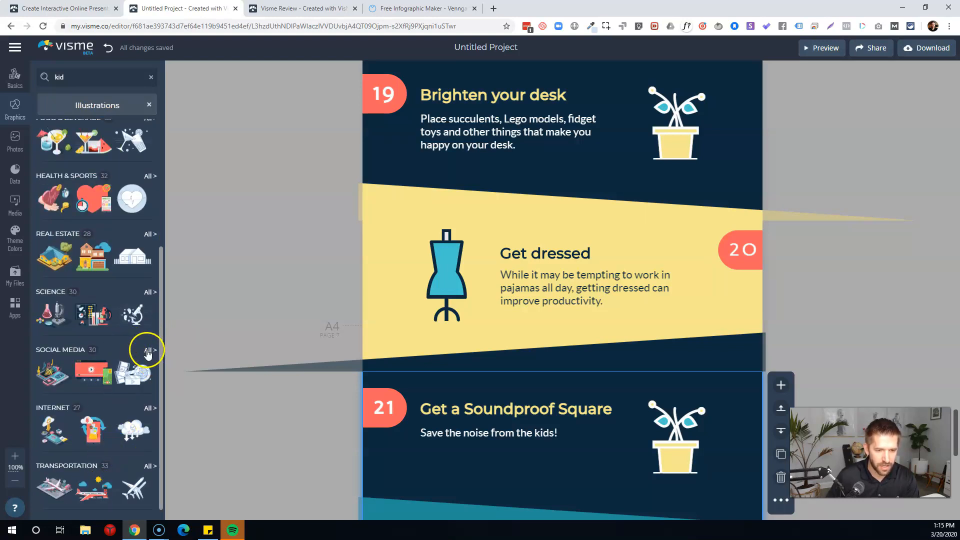
{"action": "scroll", "coordinate": [153, 240], "scroll_direction": "up", "scroll_amount": 1}
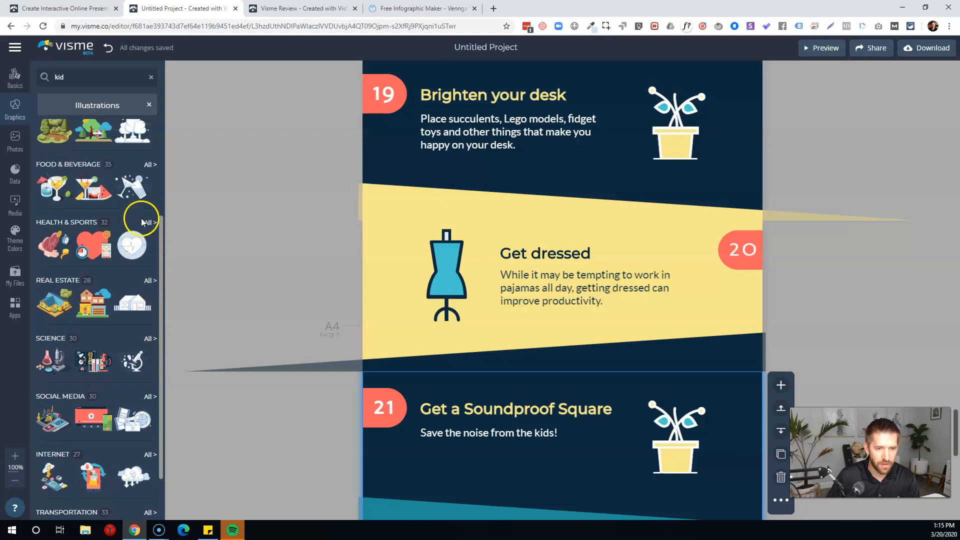
{"action": "left_click", "coordinate": [150, 227]}
{"action": "scroll", "coordinate": [150, 252], "scroll_direction": "down", "scroll_amount": 5}
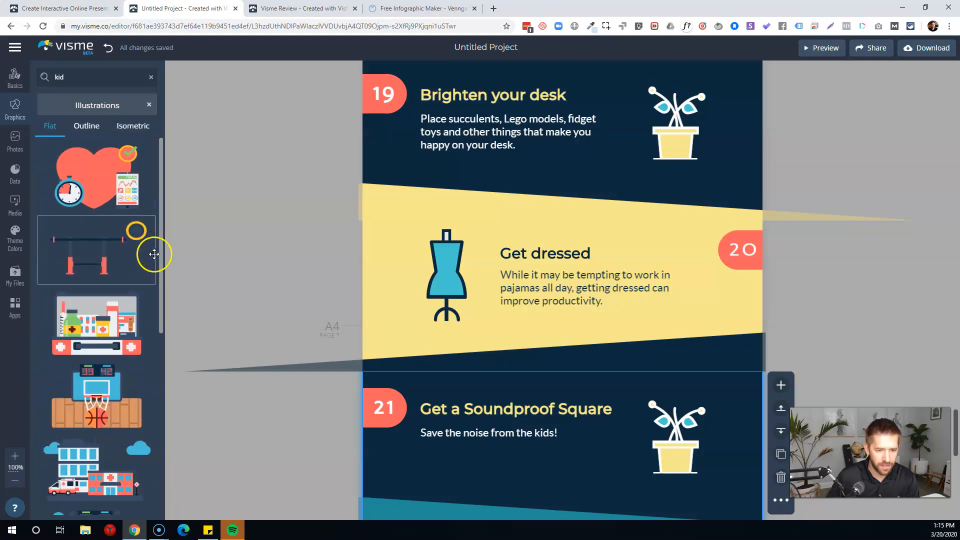
{"action": "scroll", "coordinate": [120, 252], "scroll_direction": "down", "scroll_amount": 3}
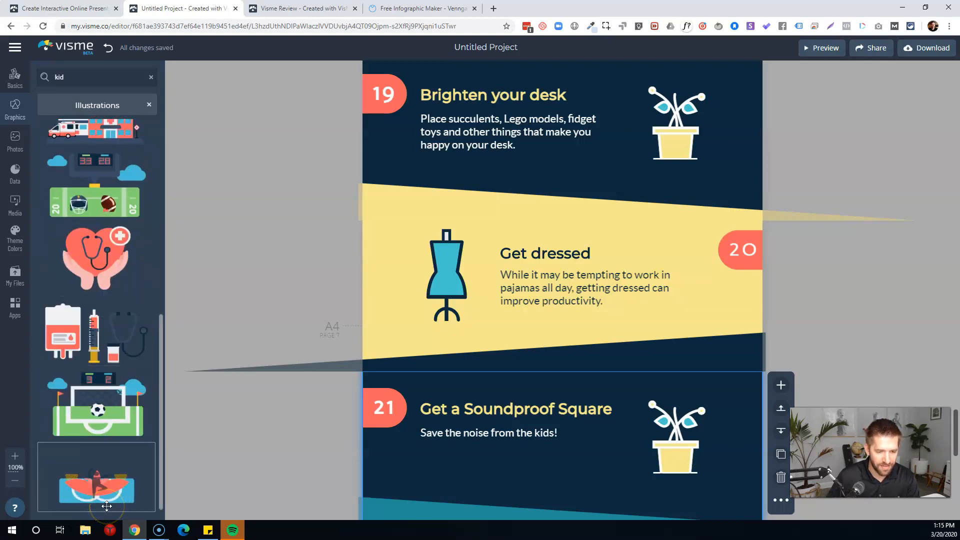
{"action": "left_click", "coordinate": [679, 457]}
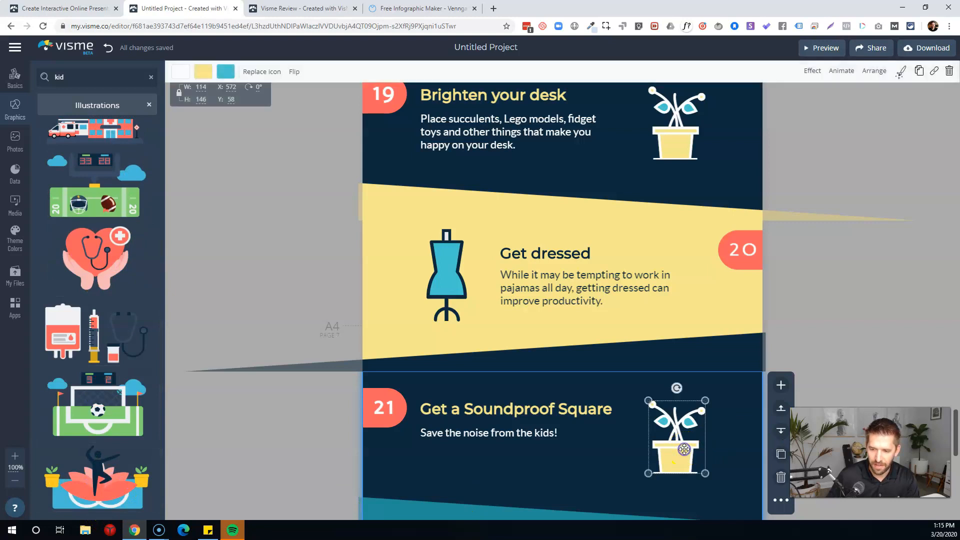
{"action": "key", "text": "Delete"}
{"action": "left_click_drag", "start_coordinate": [105, 481], "coordinate": [700, 396]}
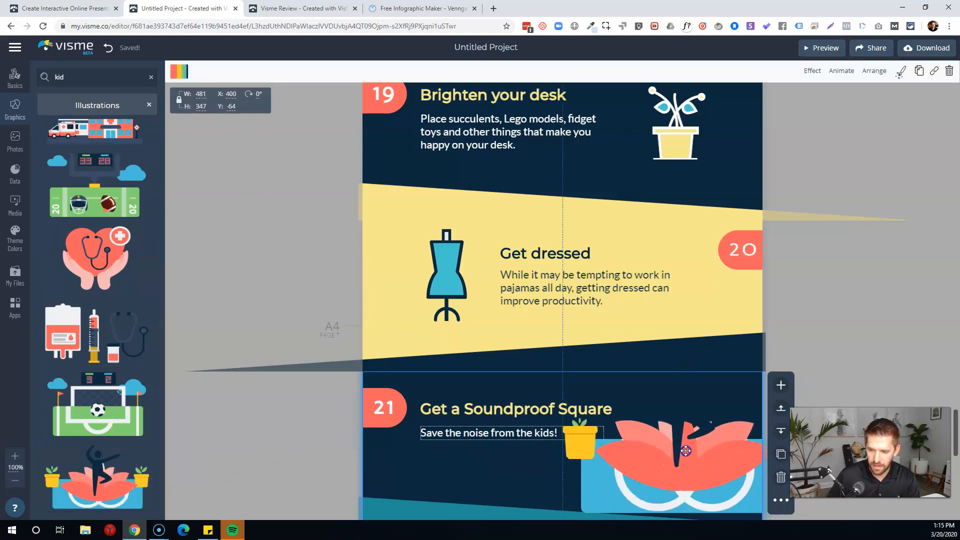
- Shrink the yoga illustration to 233 by 168 and position it beside section 21's text at X 533, Y 48
{"action": "left_click_drag", "start_coordinate": [803, 339], "coordinate": [702, 412]}
{"action": "left_click_drag", "start_coordinate": [664, 468], "coordinate": [713, 437]}
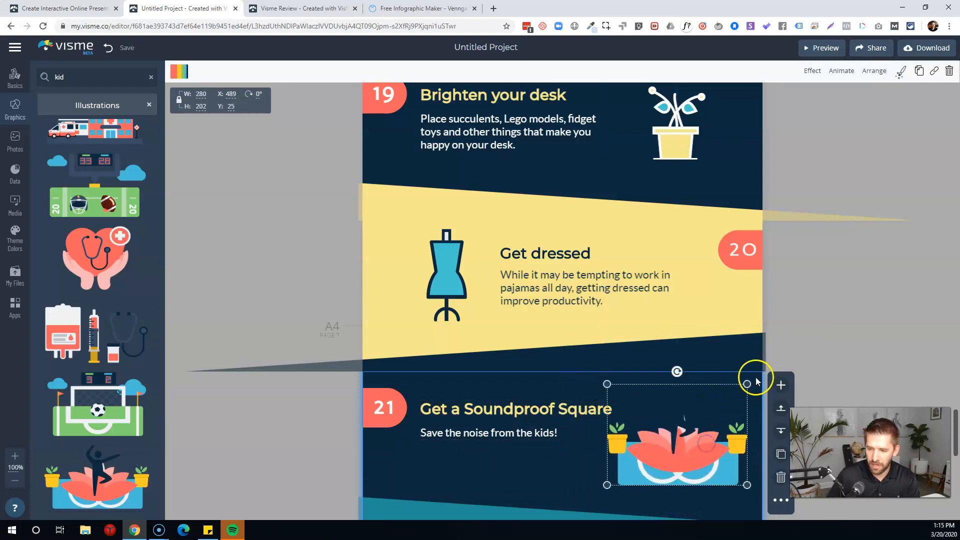
{"action": "left_click_drag", "start_coordinate": [746, 385], "coordinate": [723, 401]}
{"action": "left_click_drag", "start_coordinate": [687, 449], "coordinate": [709, 444]}
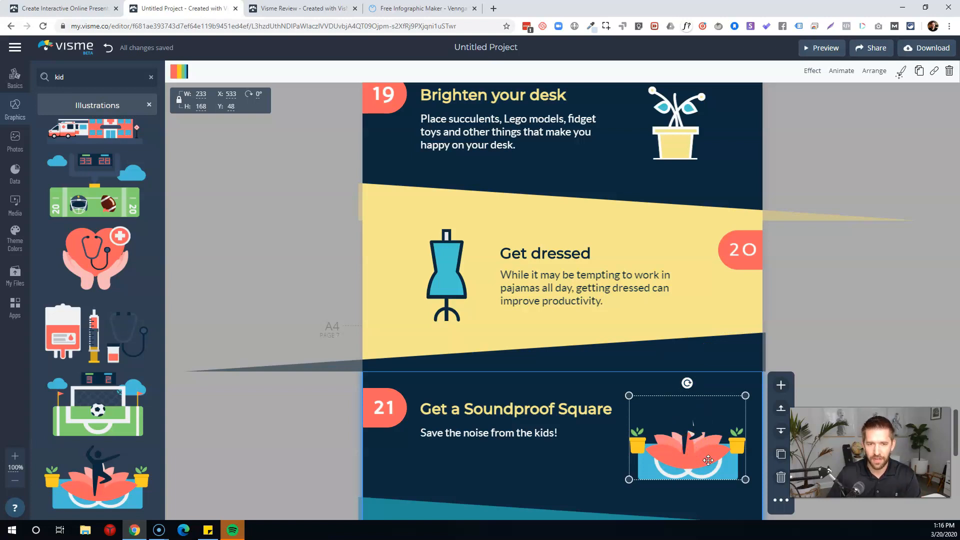
- Recolor the black and dark navy of the yoga illustration to light gray, then deselect it
{"action": "left_click", "coordinate": [180, 73]}
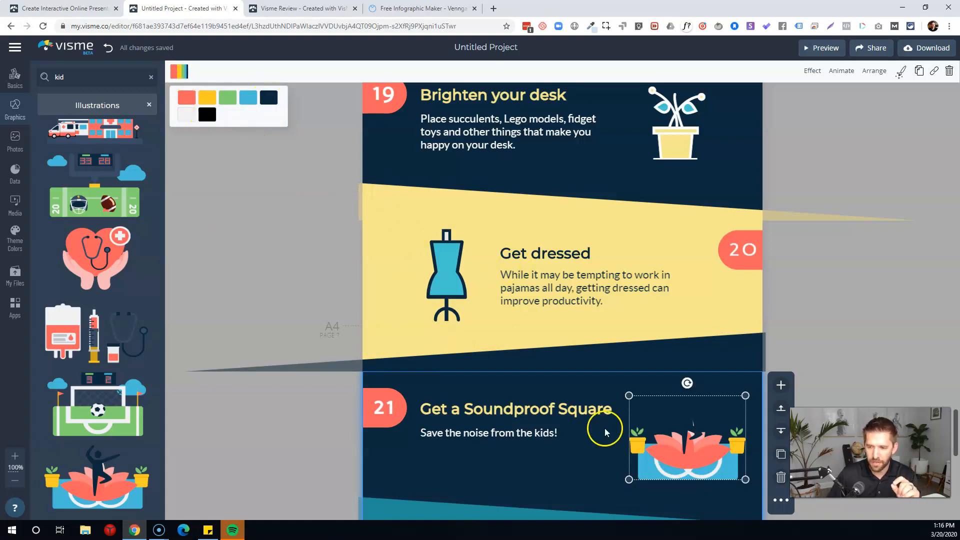
{"action": "left_click", "coordinate": [207, 116]}
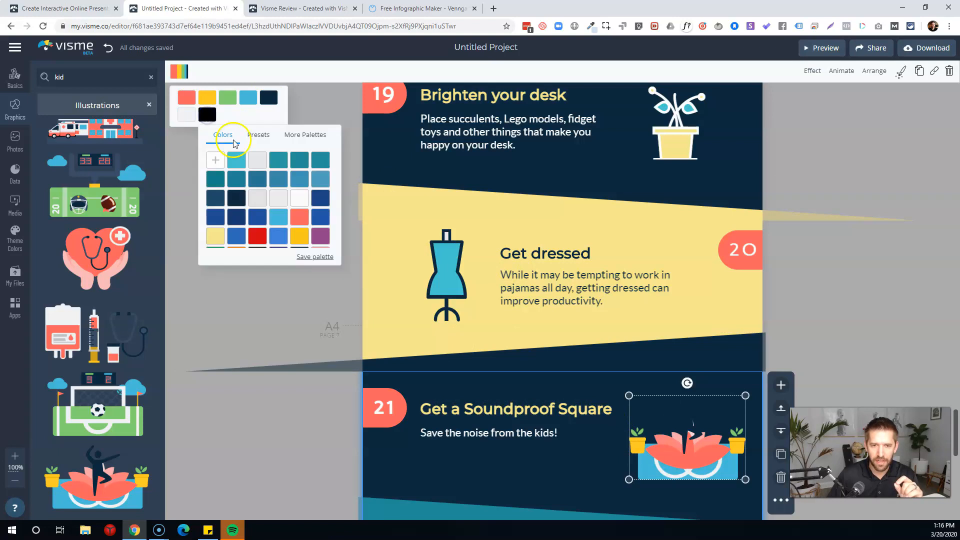
{"action": "left_click", "coordinate": [279, 199]}
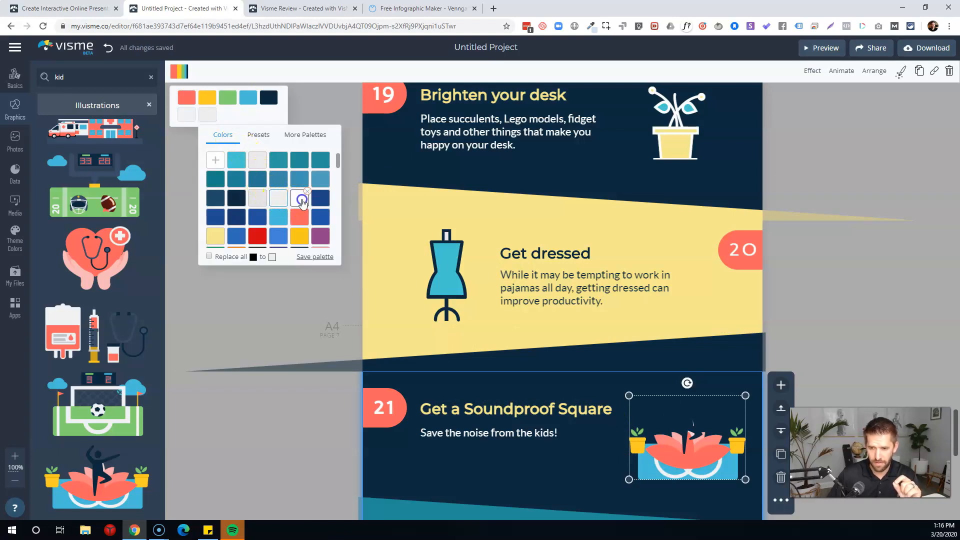
{"action": "left_click", "coordinate": [269, 97]}
{"action": "left_click", "coordinate": [355, 187]}
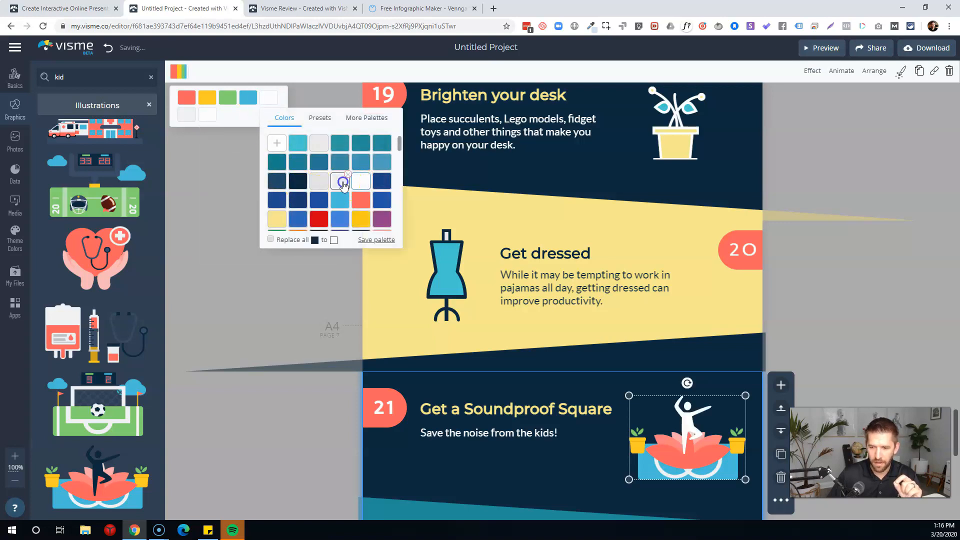
{"action": "left_click", "coordinate": [544, 480]}
{"action": "scroll", "coordinate": [584, 457], "scroll_direction": "down", "scroll_amount": 3}
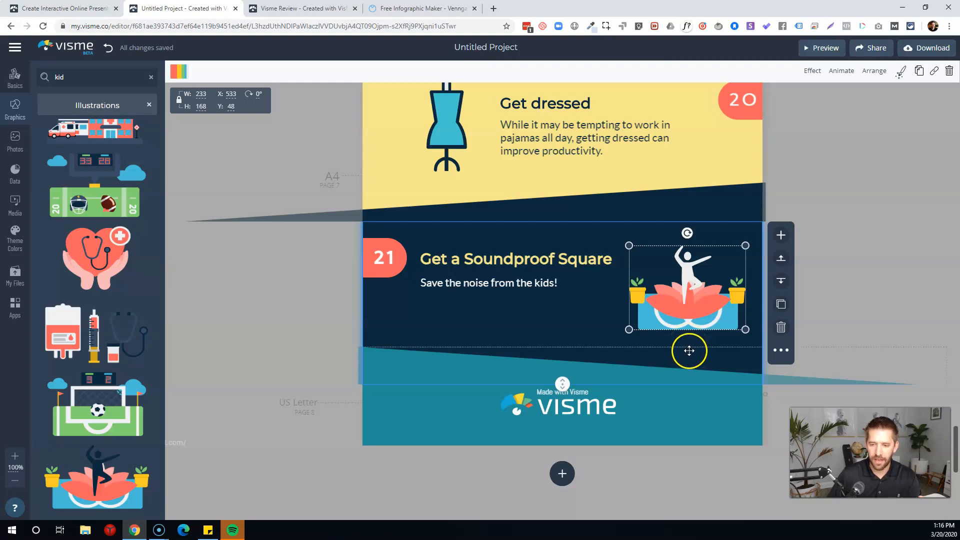
{"action": "left_click", "coordinate": [713, 407]}
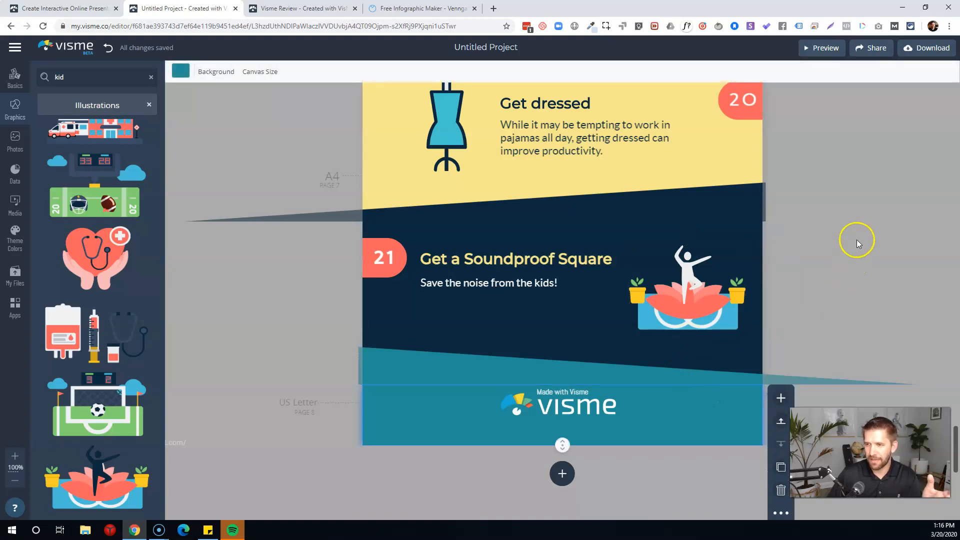
- Preview the infographic from the title down to section 21 and the footer, then close the preview
{"action": "left_click", "coordinate": [828, 49]}
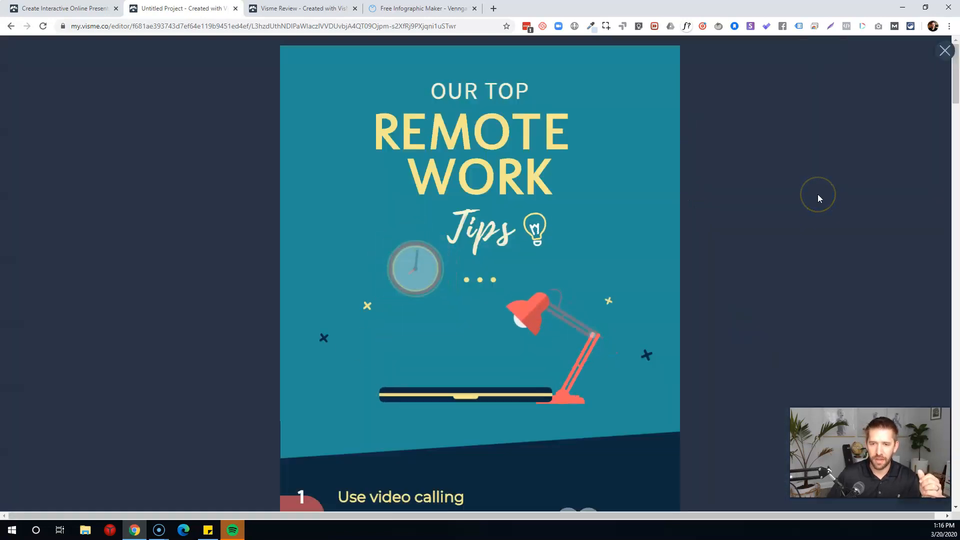
{"action": "scroll", "coordinate": [817, 194], "scroll_direction": "down", "scroll_amount": 15}
{"action": "scroll", "coordinate": [821, 201], "scroll_direction": "down", "scroll_amount": 13}
{"action": "scroll", "coordinate": [821, 200], "scroll_direction": "down", "scroll_amount": 7}
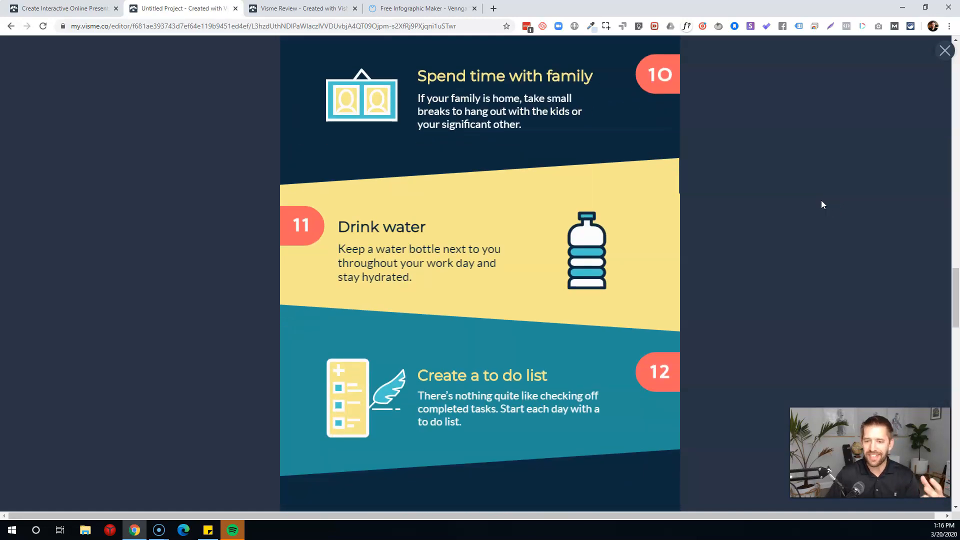
{"action": "scroll", "coordinate": [821, 201], "scroll_direction": "down", "scroll_amount": 15}
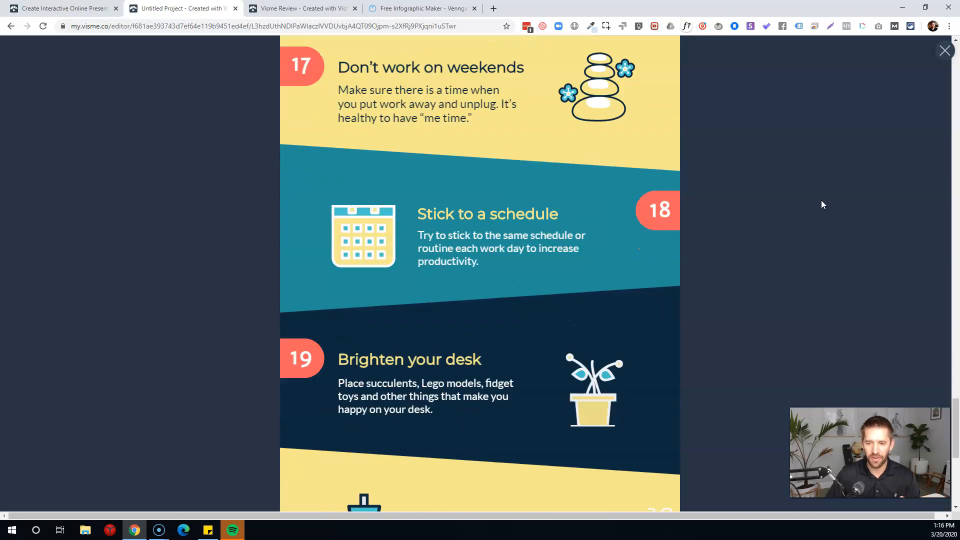
{"action": "scroll", "coordinate": [821, 205], "scroll_direction": "down", "scroll_amount": 7}
{"action": "left_click", "coordinate": [831, 230]}
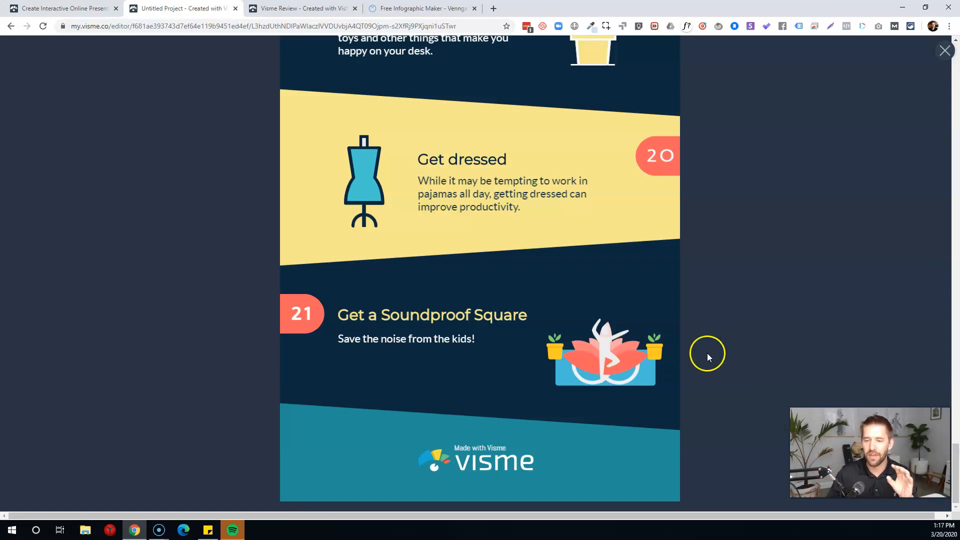
{"action": "left_click", "coordinate": [945, 51]}
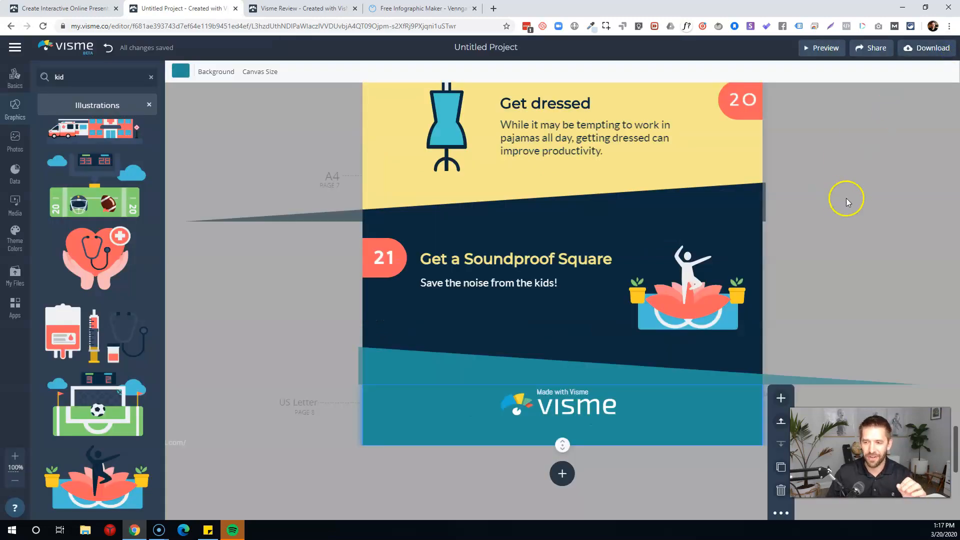
- Rename the project "Work From Home Infographic"
{"action": "left_click", "coordinate": [561, 78]}
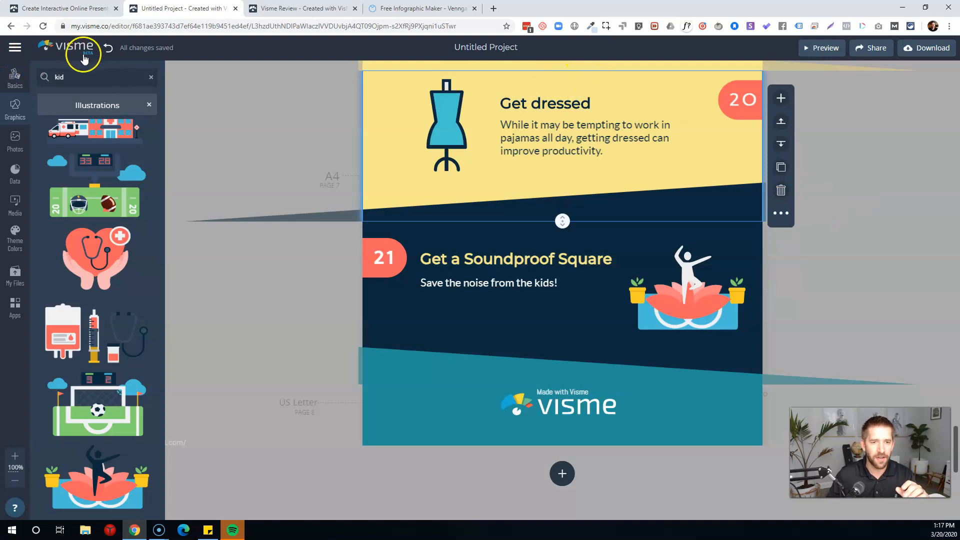
{"action": "scroll", "coordinate": [254, 162], "scroll_direction": "up", "scroll_amount": 4}
{"action": "left_click", "coordinate": [44, 59]}
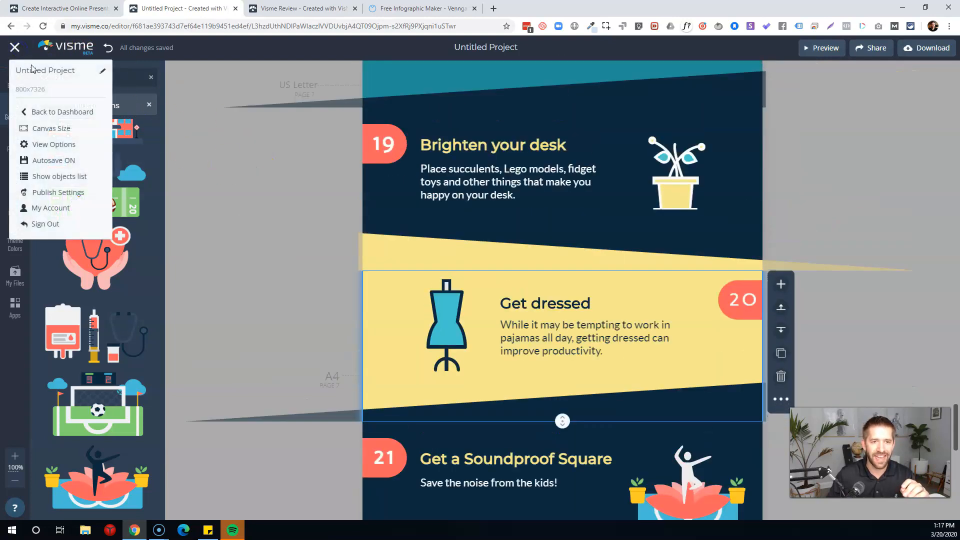
{"action": "left_click", "coordinate": [486, 48]}
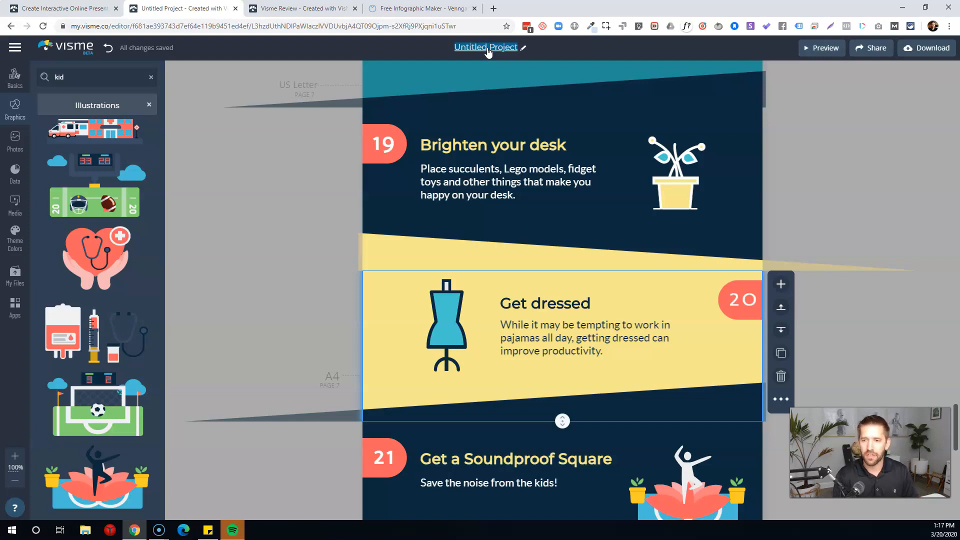
{"action": "type", "text": "In"}
{"action": "type", "text": "rk From Home Infographic"}
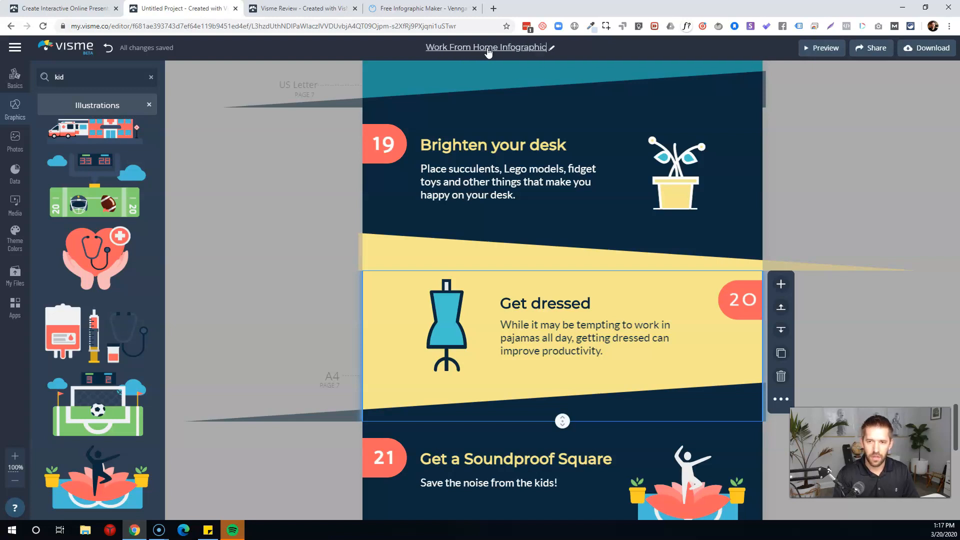
{"action": "key", "text": "Return"}
- Leave the editor and return to the project dashboard
{"action": "left_click", "coordinate": [510, 300]}
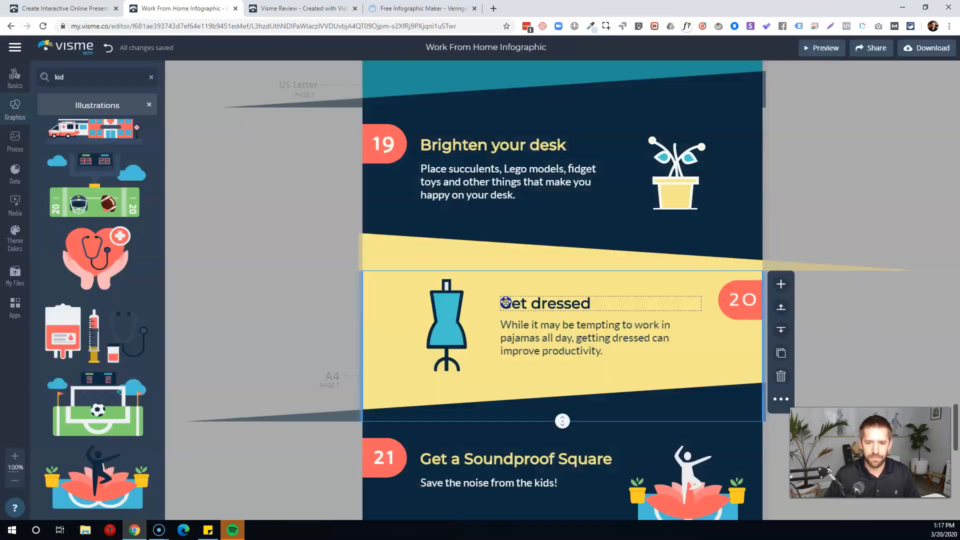
{"action": "left_click", "coordinate": [426, 74]}
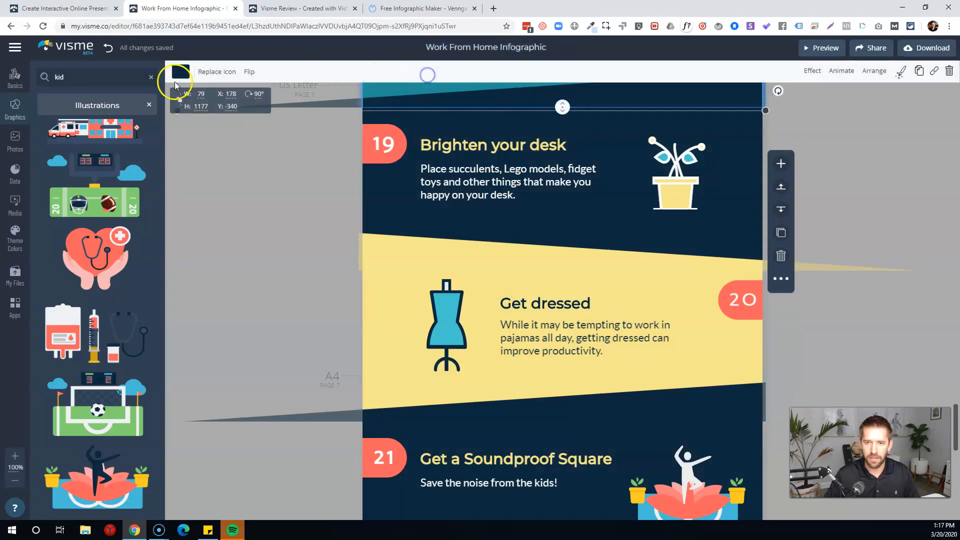
{"action": "left_click", "coordinate": [45, 46]}
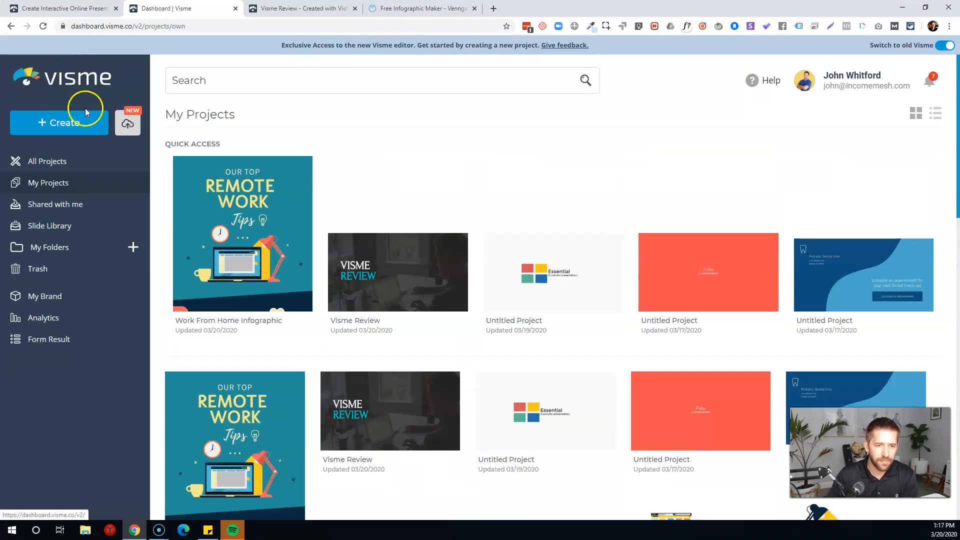
- Start a new project and list the Facebook Ads templates among the social graphics
{"action": "left_click", "coordinate": [68, 123]}
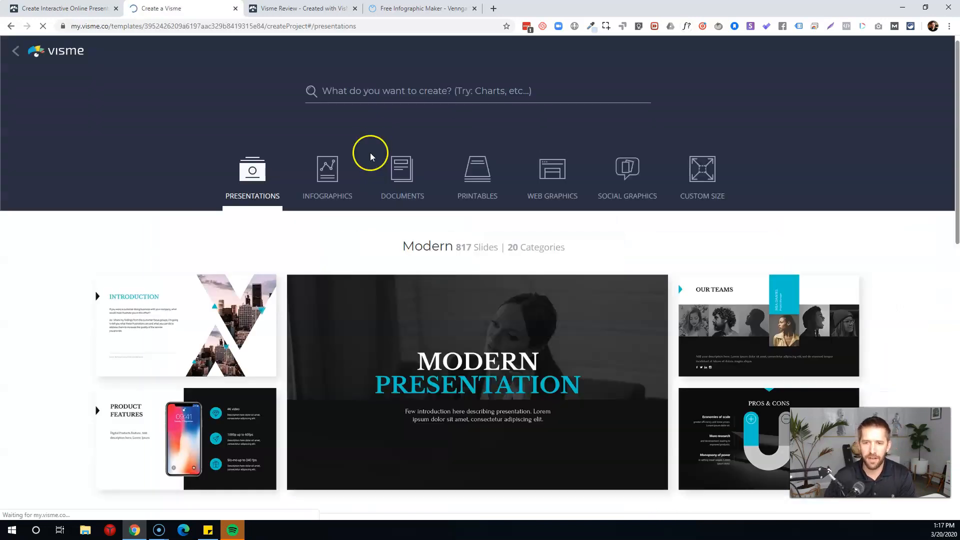
{"action": "left_click", "coordinate": [627, 172]}
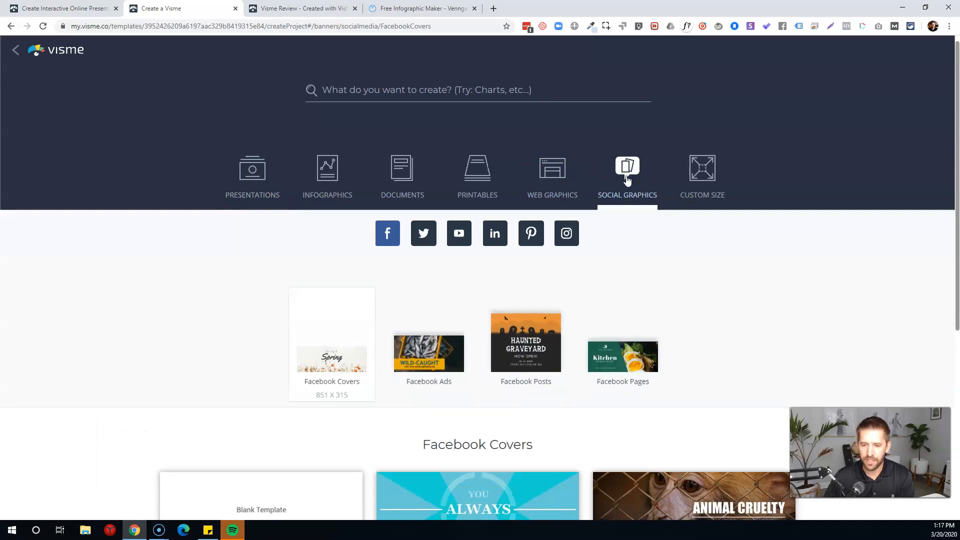
{"action": "scroll", "coordinate": [400, 300], "scroll_direction": "down", "scroll_amount": 1}
{"action": "left_click", "coordinate": [430, 312]}
{"action": "scroll", "coordinate": [632, 274], "scroll_direction": "down", "scroll_amount": 5}
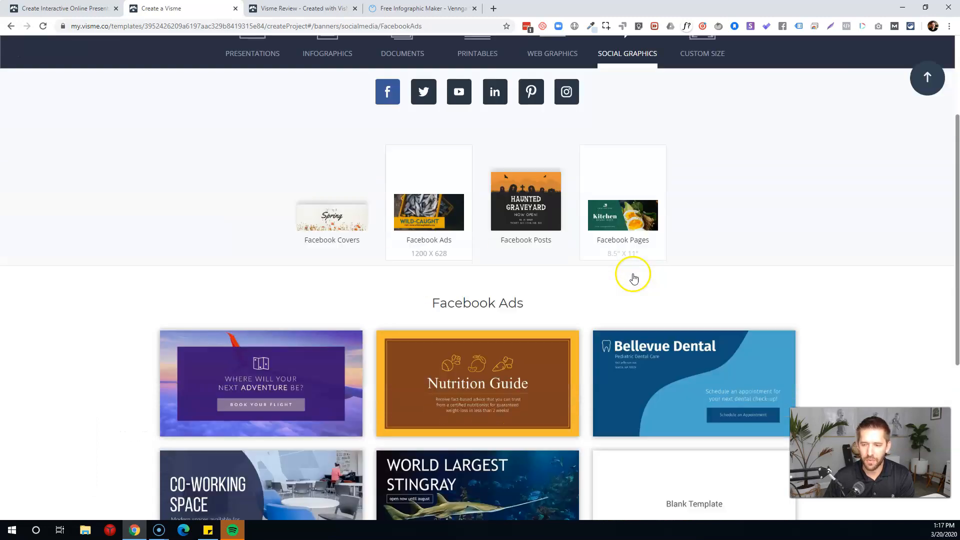
- Find the yellow Digital Marketing Online Course ad template and open it for editing
{"action": "scroll", "coordinate": [625, 276], "scroll_direction": "down", "scroll_amount": 3}
{"action": "scroll", "coordinate": [620, 278], "scroll_direction": "down", "scroll_amount": 2}
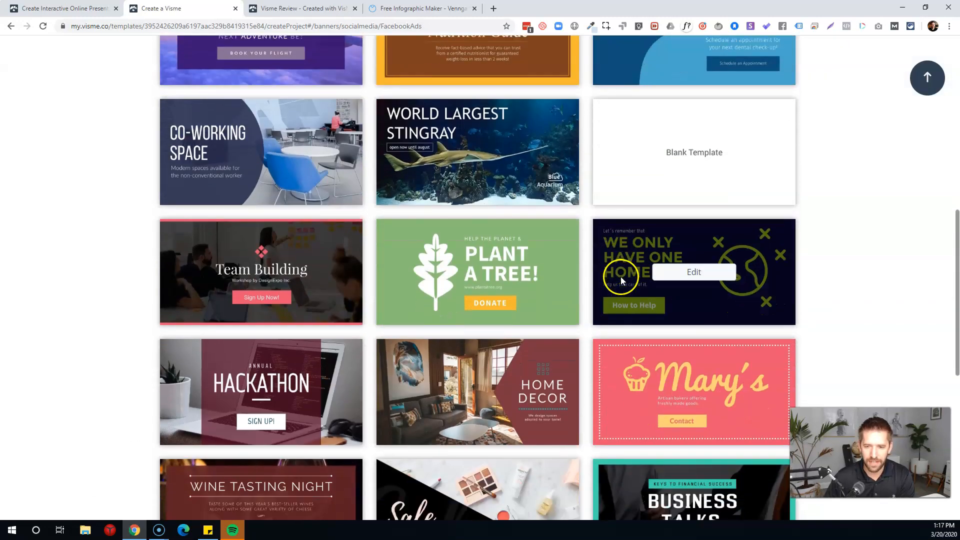
{"action": "scroll", "coordinate": [708, 272], "scroll_direction": "down", "scroll_amount": 2}
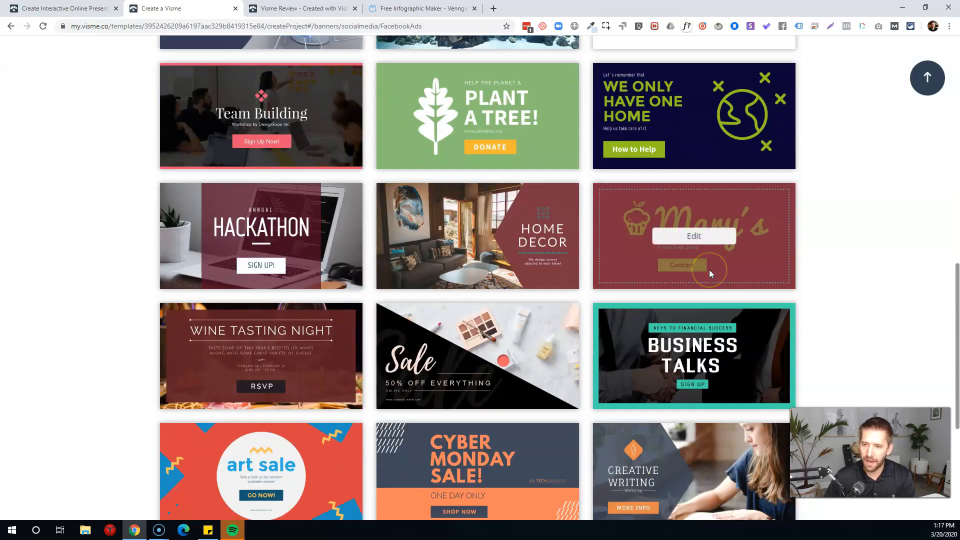
{"action": "scroll", "coordinate": [709, 270], "scroll_direction": "down", "scroll_amount": 5}
{"action": "scroll", "coordinate": [787, 267], "scroll_direction": "down", "scroll_amount": 6}
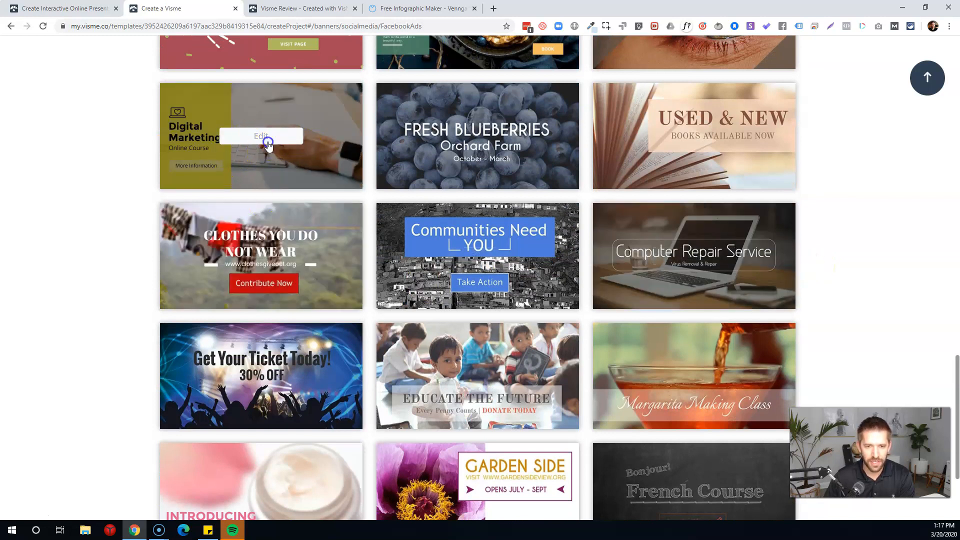
{"action": "left_click", "coordinate": [268, 143]}
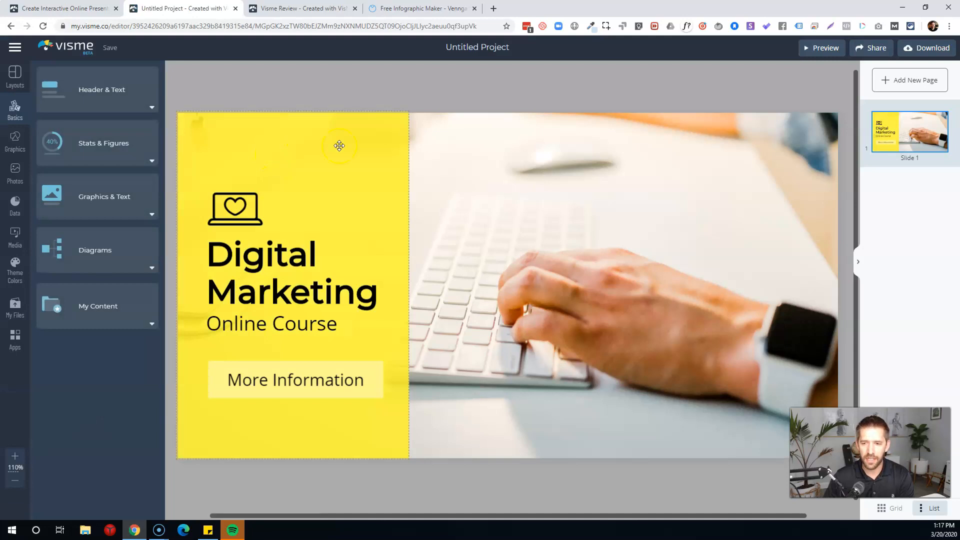
{"action": "left_click", "coordinate": [607, 220]}
{"action": "left_click", "coordinate": [578, 231]}
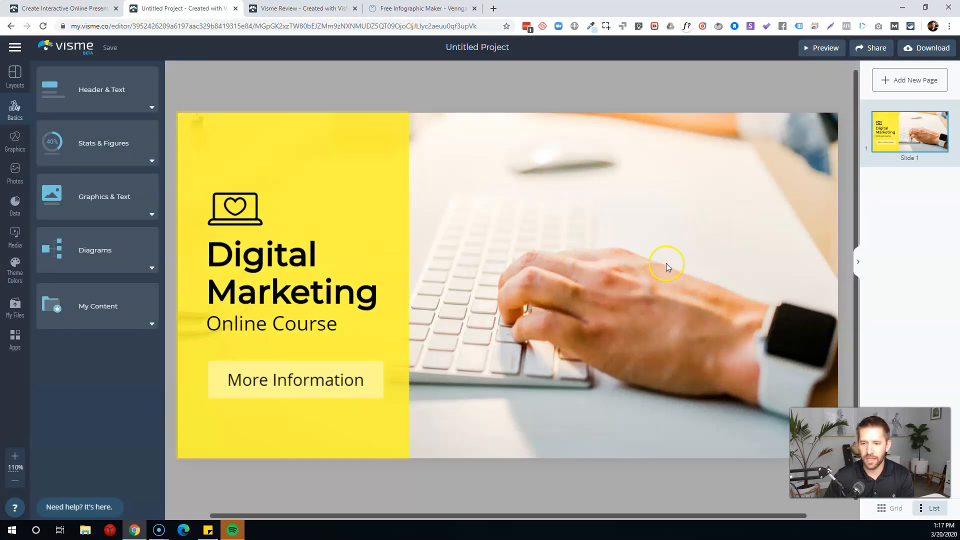
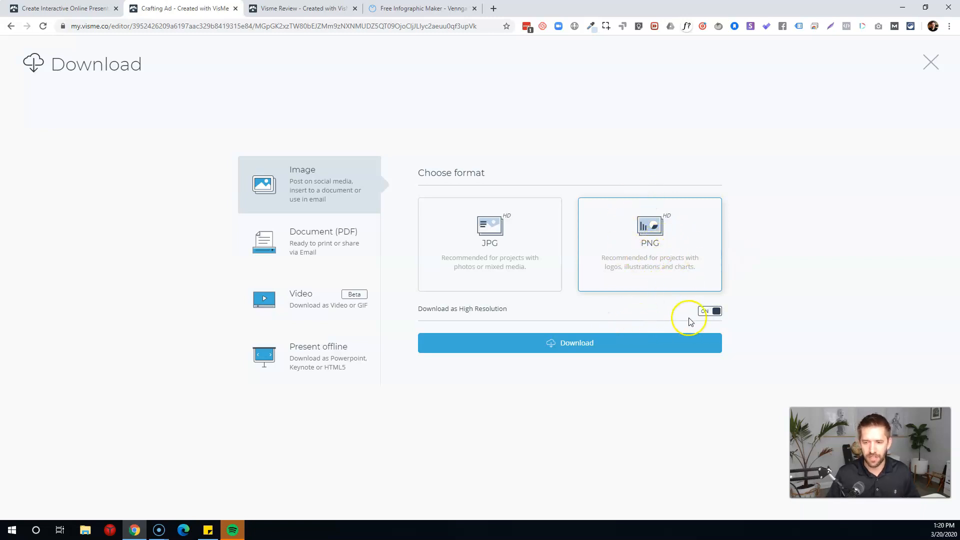
- Check the video download formats, then download the ad as a high-resolution PNG image saved as Crafting-Ad in Downloads
{"action": "left_click", "coordinate": [321, 311]}
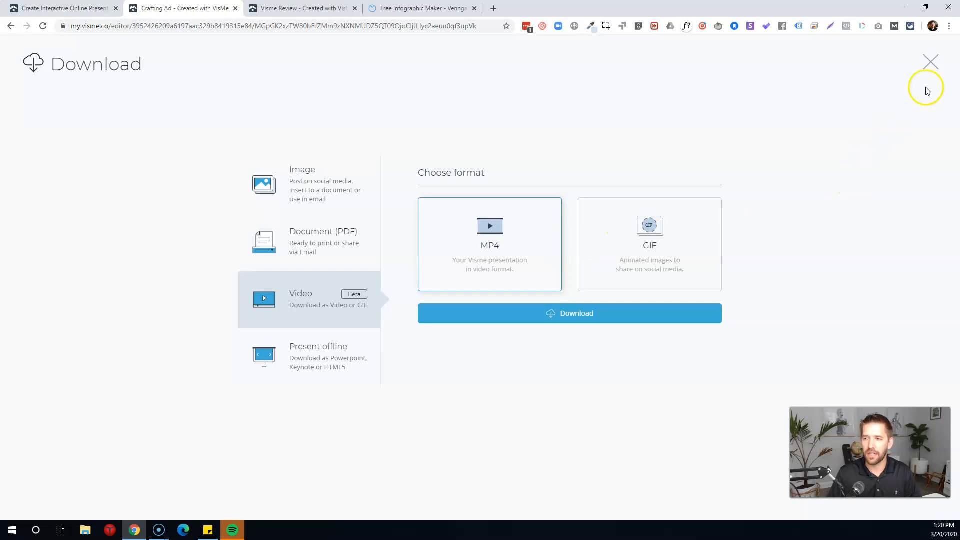
{"action": "left_click", "coordinate": [293, 179]}
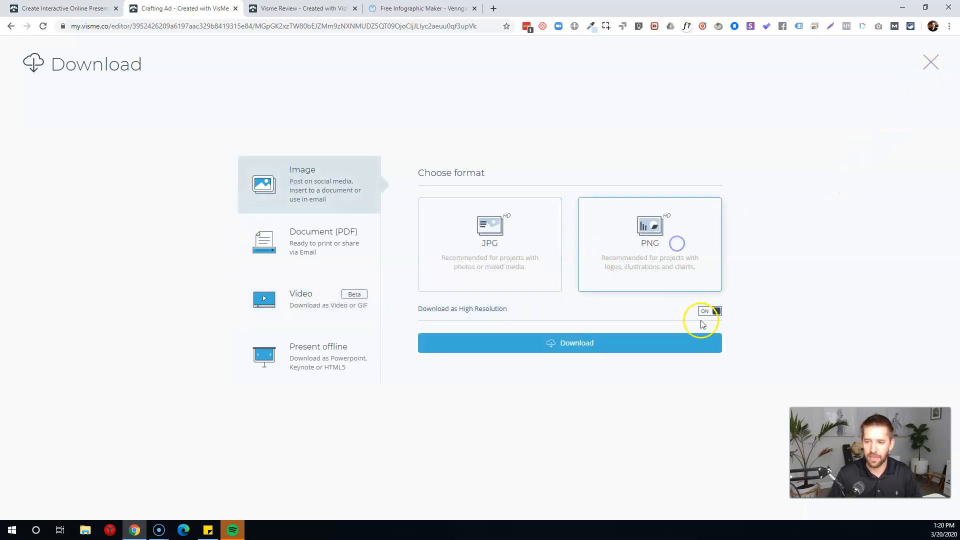
{"action": "left_click", "coordinate": [673, 344]}
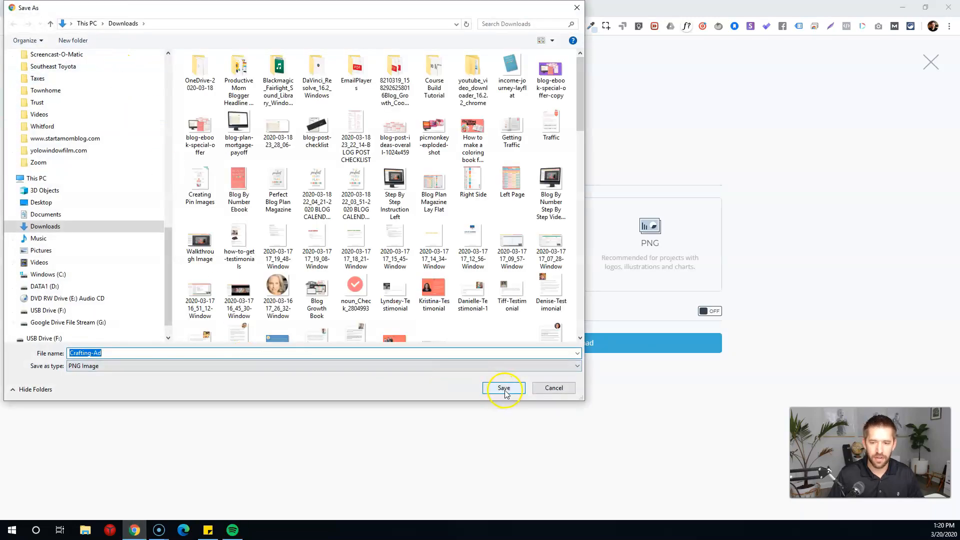
{"action": "left_click", "coordinate": [504, 388]}
- Inspect the downloaded Crafting-Ad PNG up close and check its file size in the Downloads folder
{"action": "left_click", "coordinate": [75, 508]}
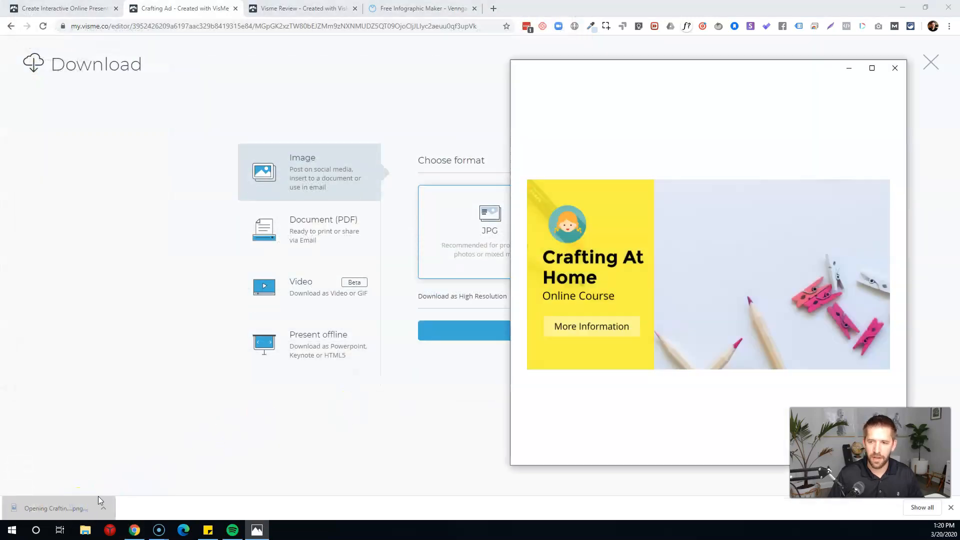
{"action": "scroll", "coordinate": [688, 270], "scroll_direction": "up", "scroll_amount": 3}
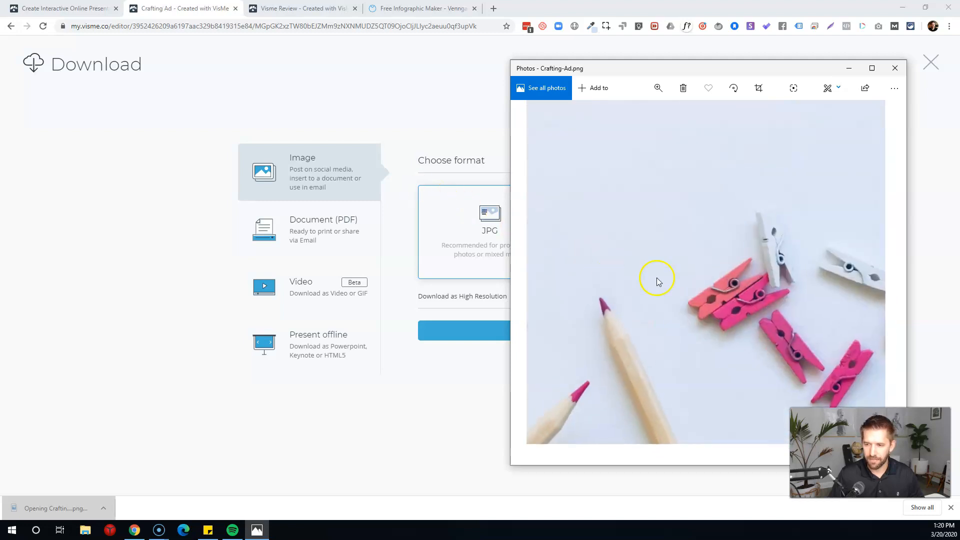
{"action": "left_click", "coordinate": [103, 507]}
{"action": "left_click", "coordinate": [140, 479]}
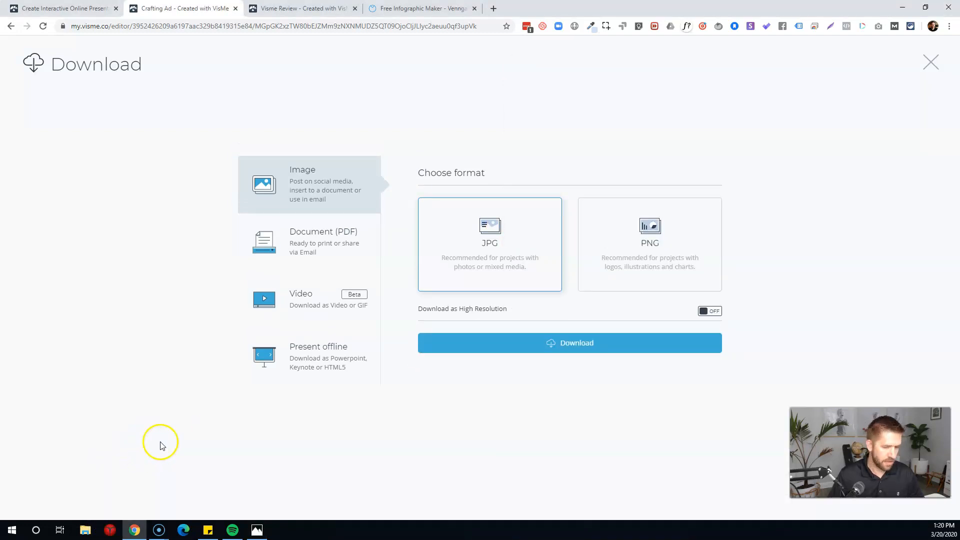
{"action": "left_click", "coordinate": [87, 531]}
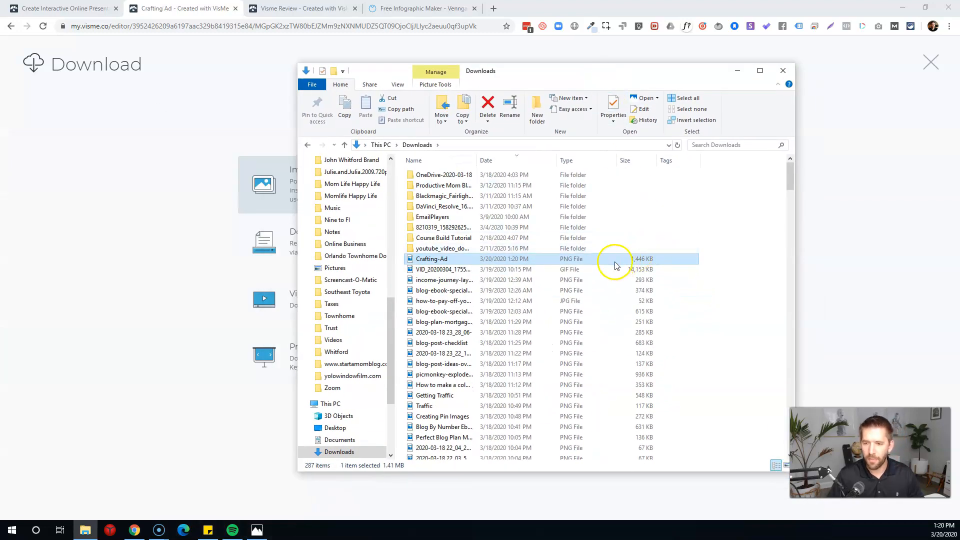
{"action": "left_click", "coordinate": [737, 70]}
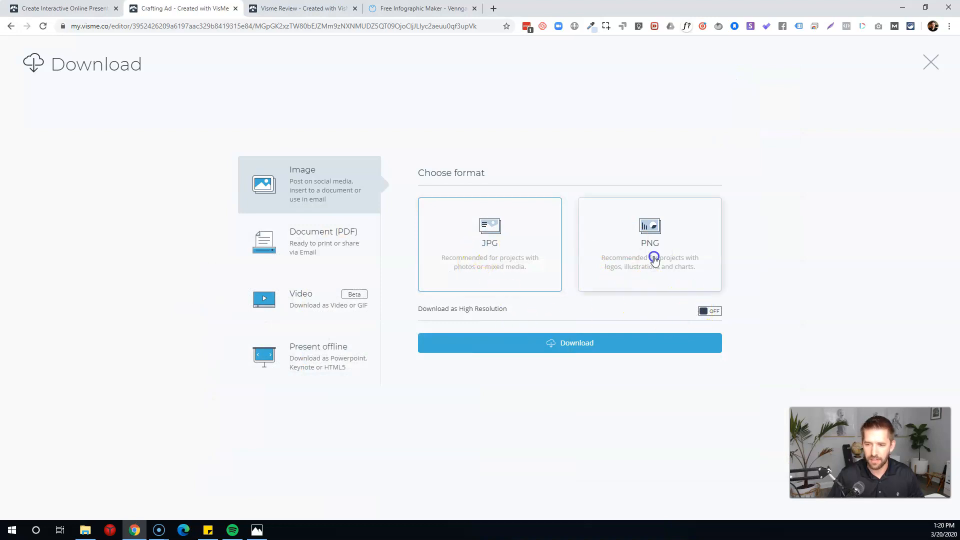
- Download the ad as a JPG with high resolution off, saved as Crafting-Ad, and open the saved image from its folder
{"action": "left_click", "coordinate": [578, 343]}
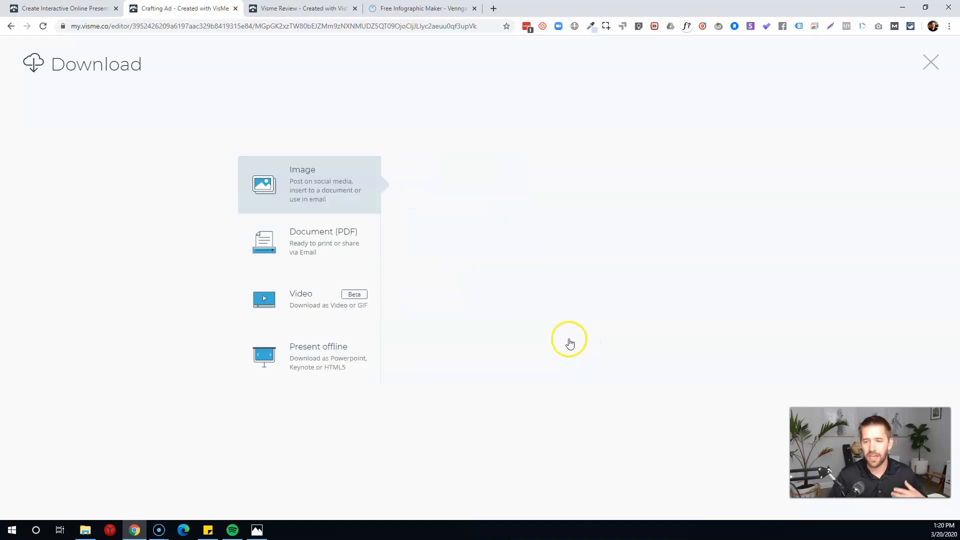
{"action": "left_click", "coordinate": [521, 386]}
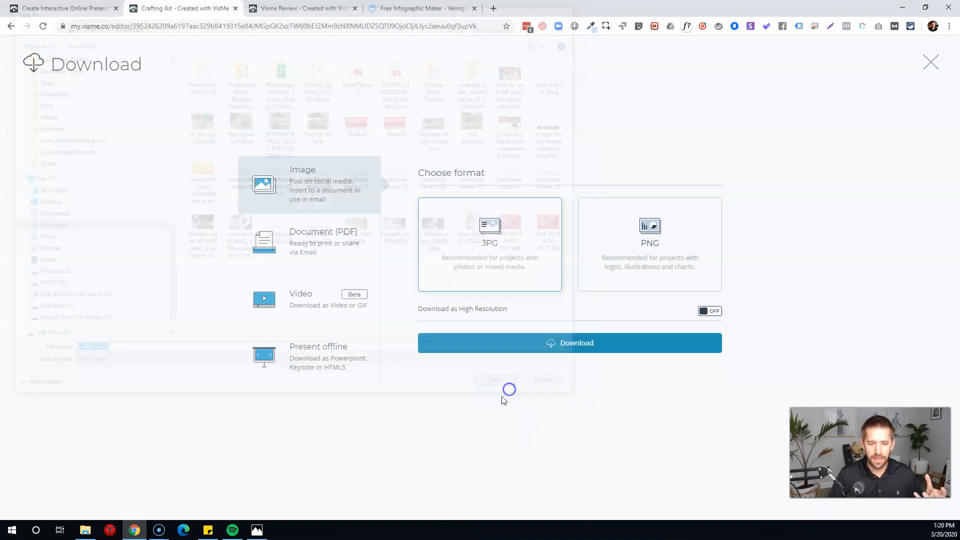
{"action": "left_click", "coordinate": [103, 508]}
{"action": "left_click", "coordinate": [138, 473]}
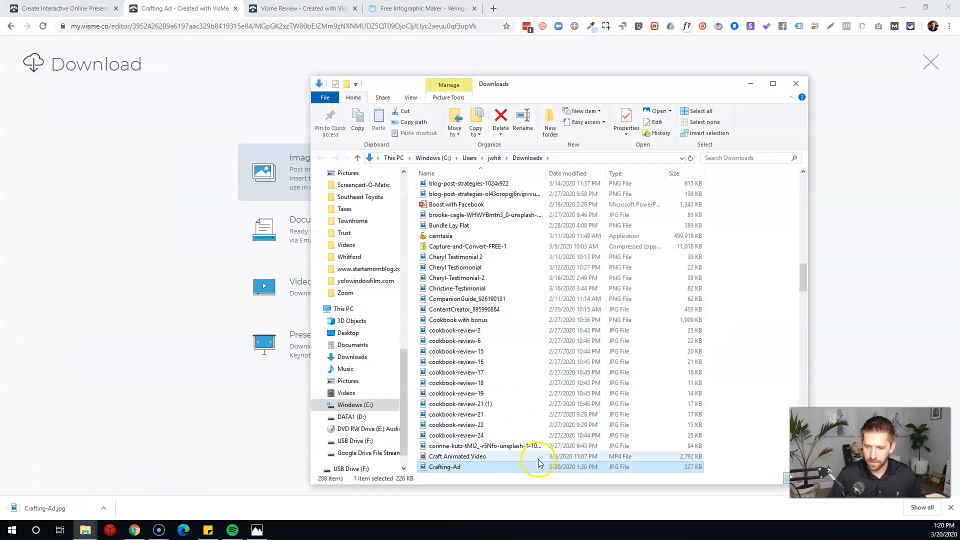
{"action": "double_click", "coordinate": [628, 467]}
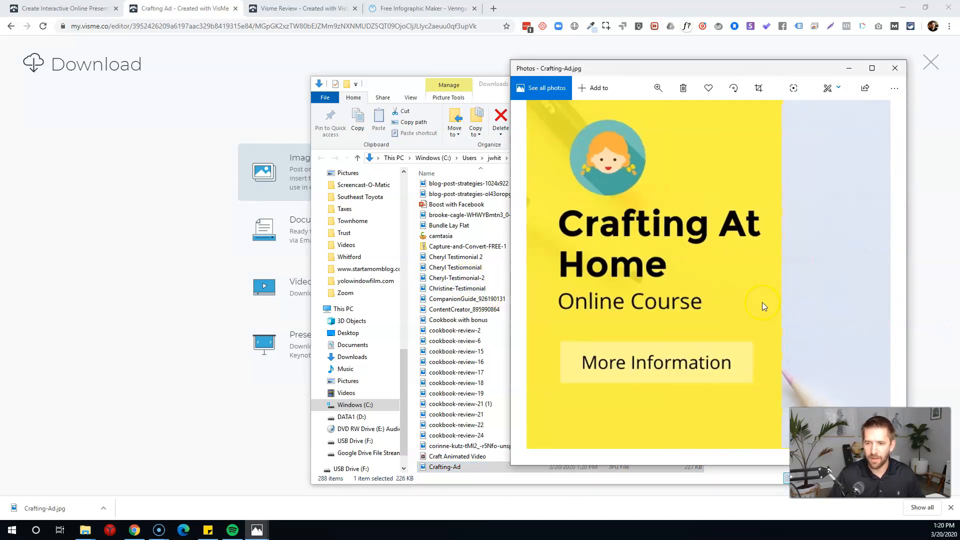
- Close the image viewer, leave the download options and return to the project dashboard
{"action": "left_click", "coordinate": [894, 68]}
{"action": "left_click", "coordinate": [931, 62]}
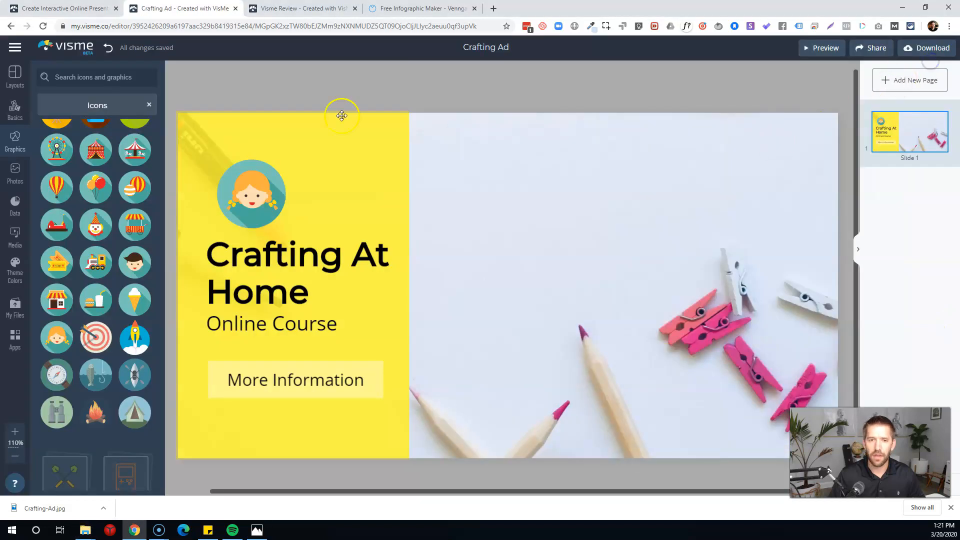
{"action": "left_click", "coordinate": [46, 46]}
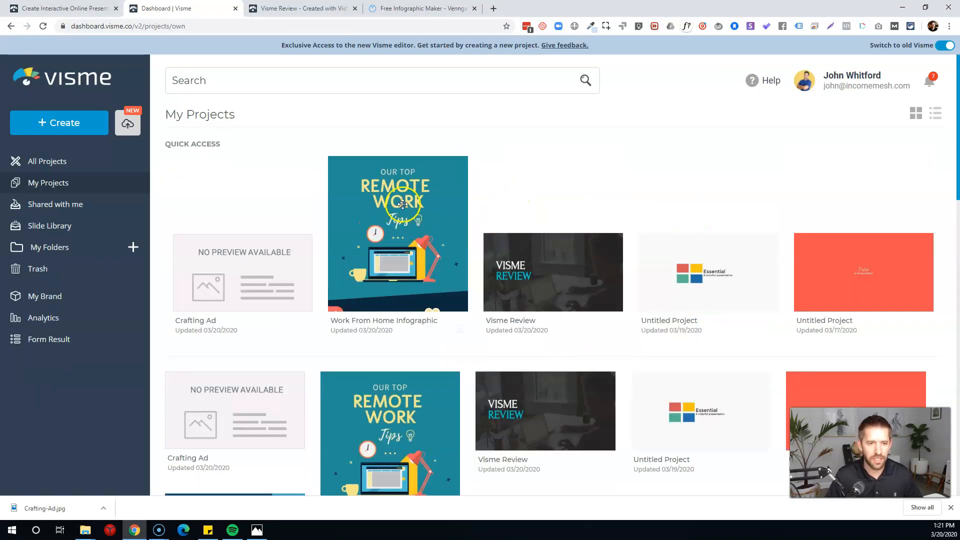
- Start a new project and look through the printables categories from Posters to Business Cards
{"action": "left_click", "coordinate": [83, 125]}
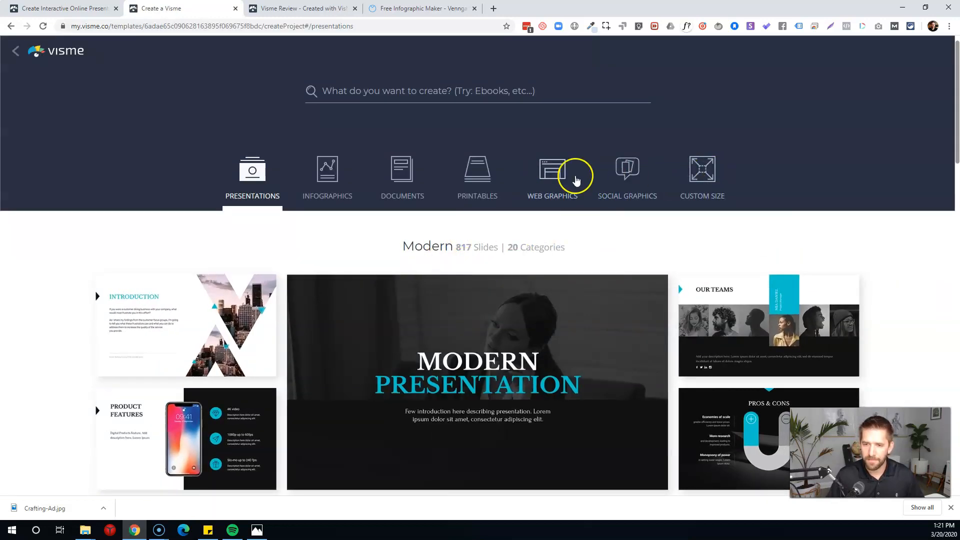
{"action": "left_click", "coordinate": [479, 182]}
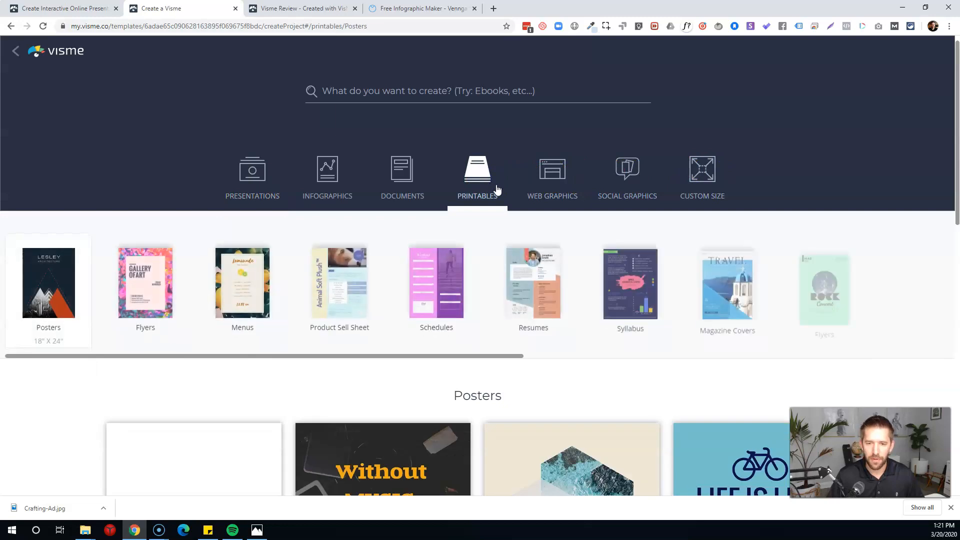
{"action": "scroll", "coordinate": [583, 267], "scroll_direction": "down", "scroll_amount": 2}
{"action": "left_click_drag", "start_coordinate": [479, 256], "coordinate": [933, 249]}
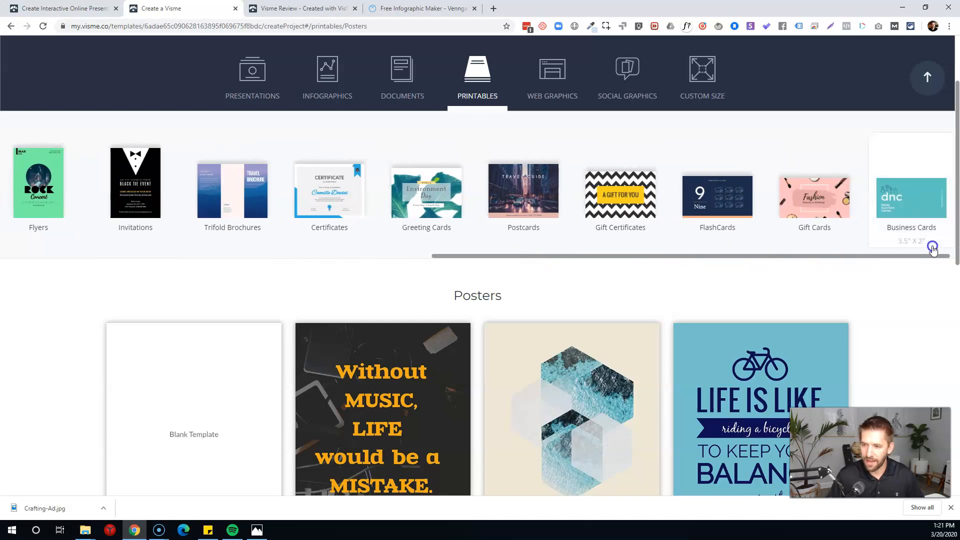
- Open the EBooks category among the document templates and examine the available cover designs down to the end of the list
{"action": "scroll", "coordinate": [322, 101], "scroll_direction": "up", "scroll_amount": 1}
{"action": "left_click", "coordinate": [401, 120]}
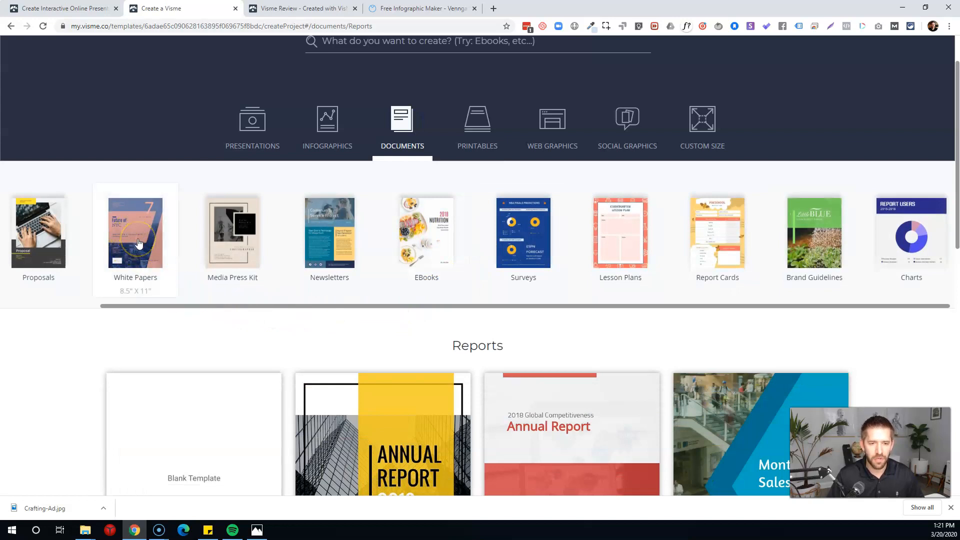
{"action": "left_click", "coordinate": [435, 231]}
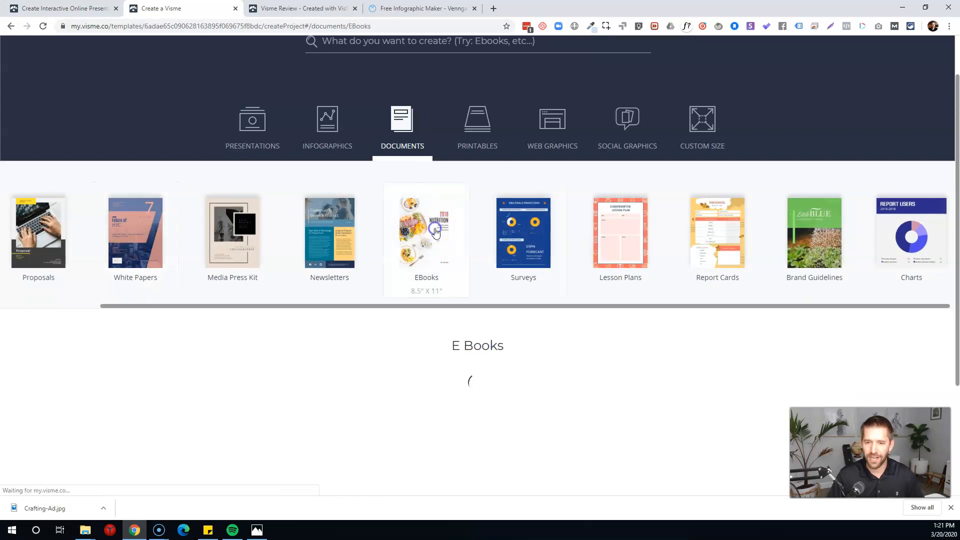
{"action": "scroll", "coordinate": [436, 232], "scroll_direction": "down", "scroll_amount": 5}
{"action": "scroll", "coordinate": [434, 233], "scroll_direction": "up", "scroll_amount": 3}
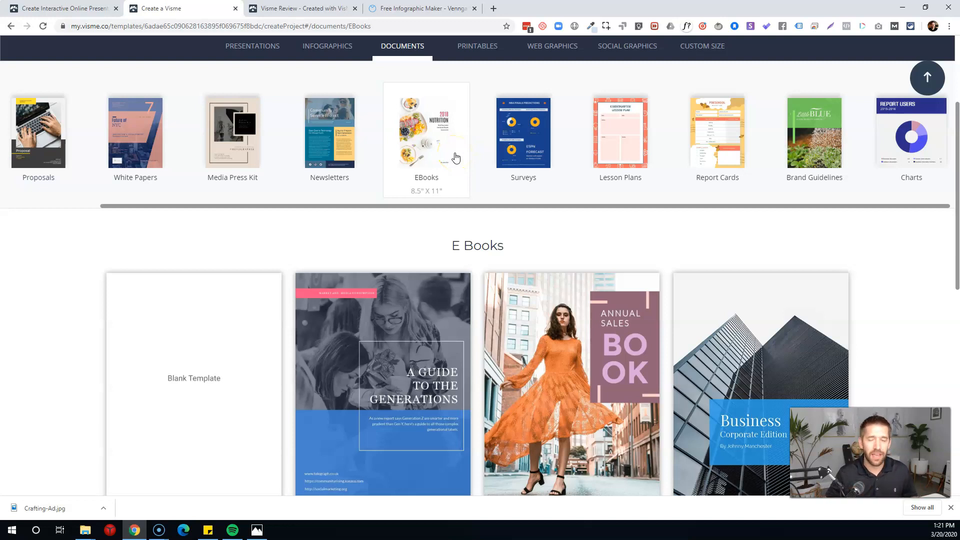
{"action": "scroll", "coordinate": [470, 250], "scroll_direction": "down", "scroll_amount": 3}
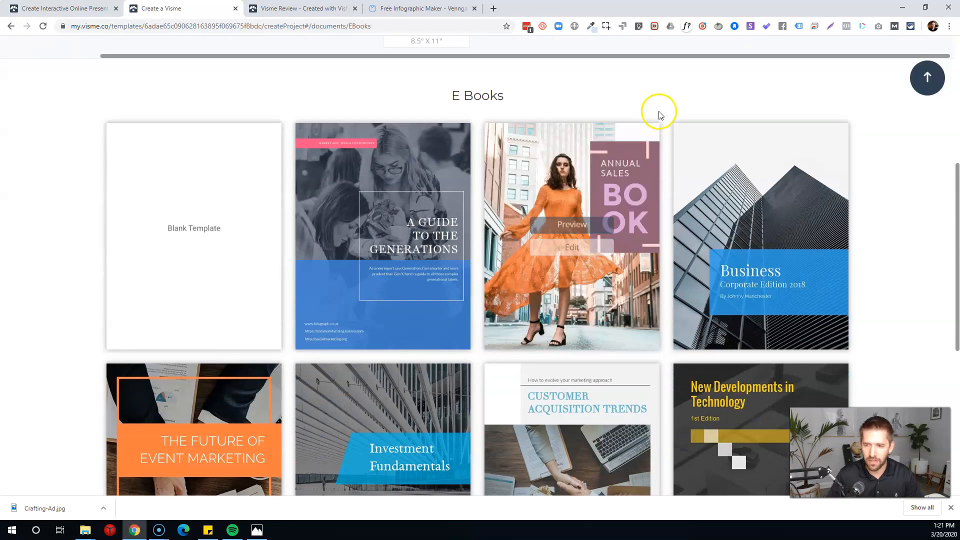
{"action": "scroll", "coordinate": [670, 115], "scroll_direction": "down", "scroll_amount": 2}
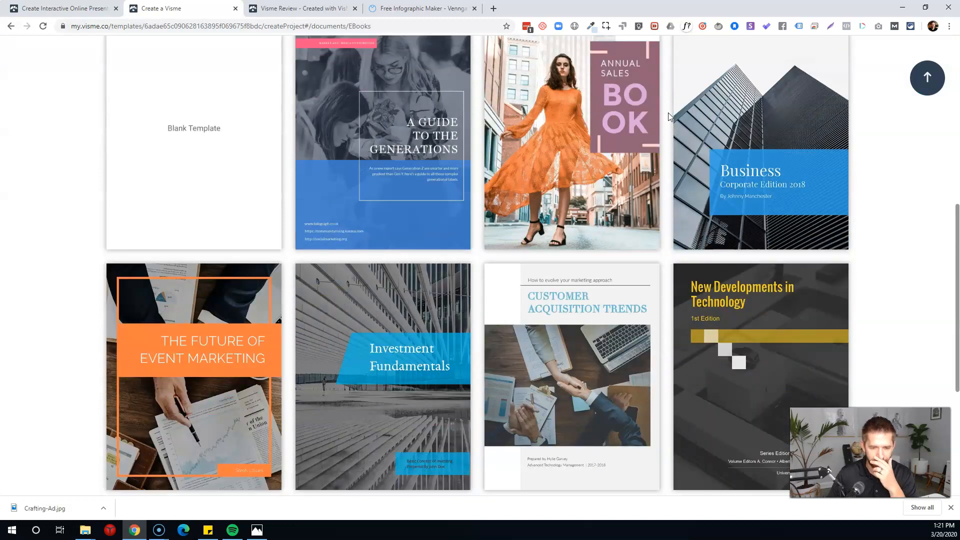
{"action": "scroll", "coordinate": [669, 116], "scroll_direction": "down", "scroll_amount": 5}
{"action": "mouse_move", "coordinate": [328, 309]}
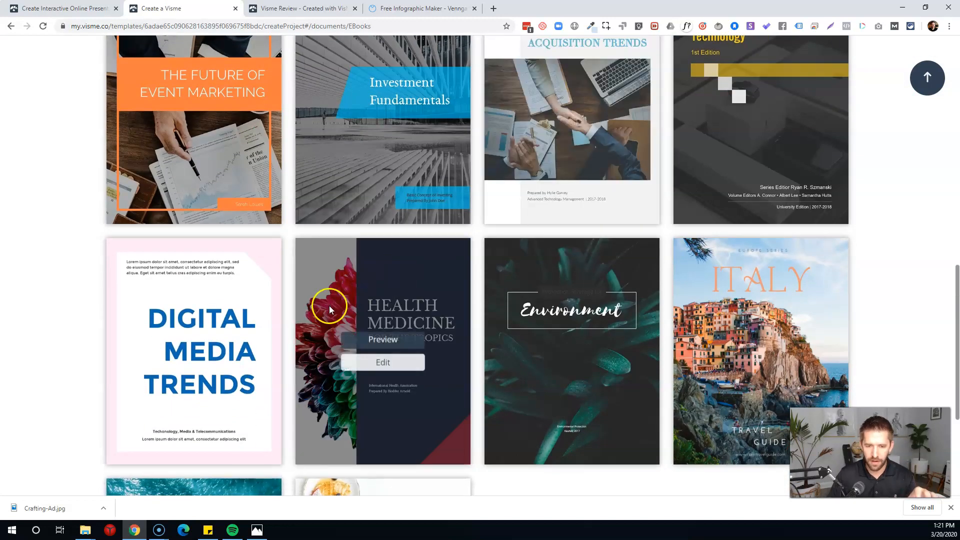
{"action": "scroll", "coordinate": [521, 338], "scroll_direction": "down", "scroll_amount": 3}
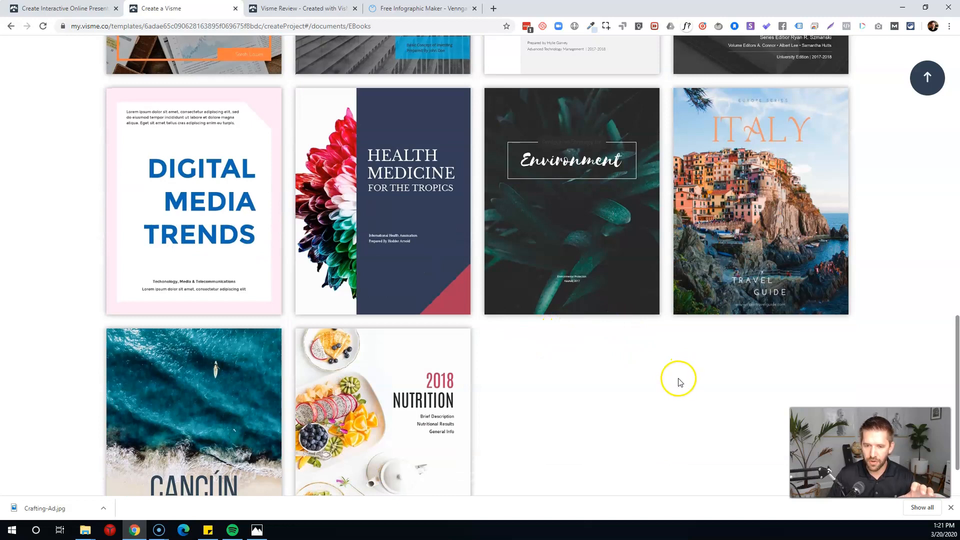
{"action": "mouse_move", "coordinate": [796, 142]}
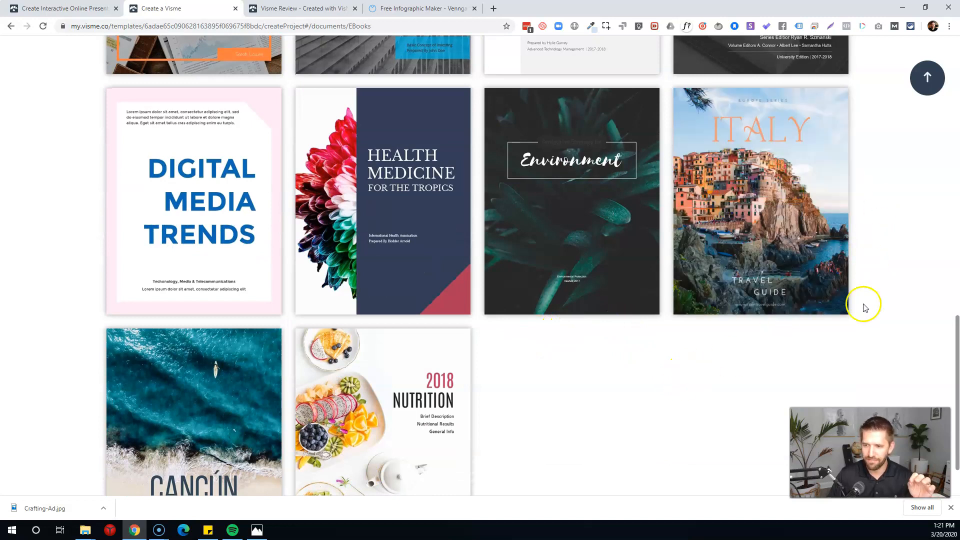
{"action": "scroll", "coordinate": [658, 390], "scroll_direction": "down", "scroll_amount": 2}
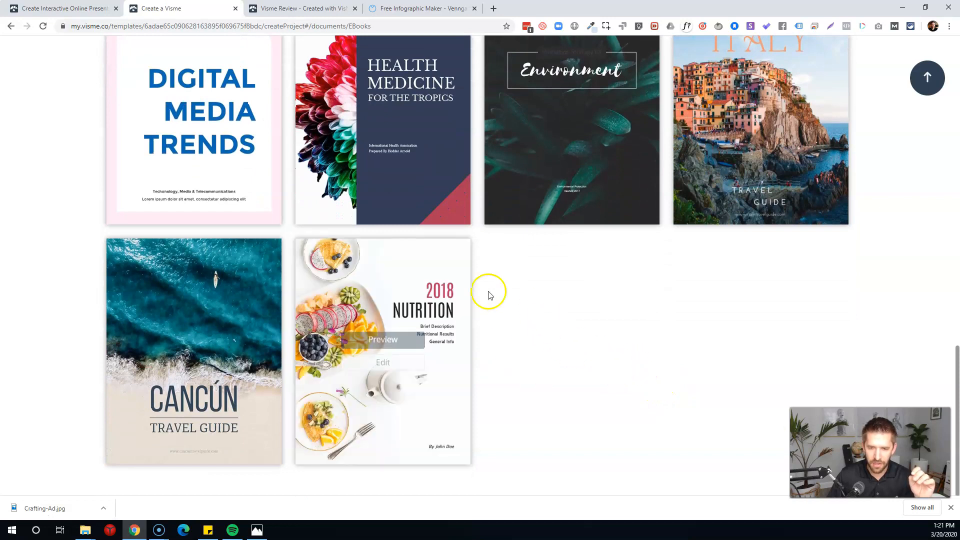
- Open the 2018 Nutrition ebook template for editing and dismiss the browser's finished downloads bar
{"action": "mouse_move", "coordinate": [440, 328]}
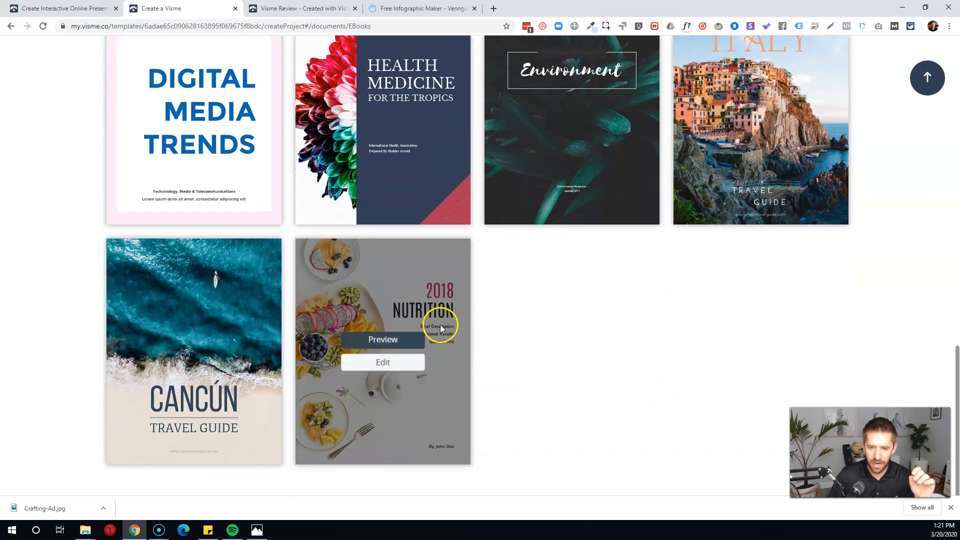
{"action": "left_click", "coordinate": [372, 365]}
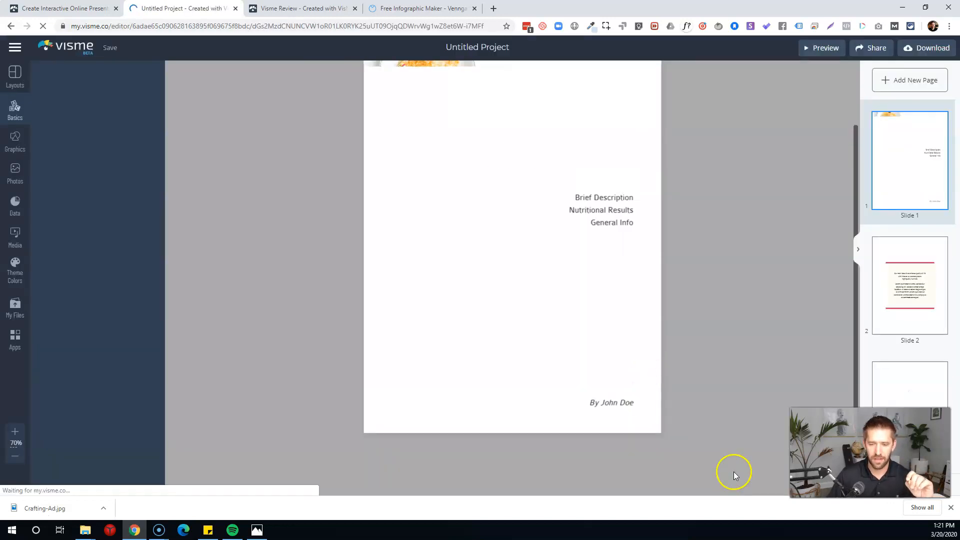
{"action": "left_click", "coordinate": [951, 507]}
{"action": "left_click_drag", "start_coordinate": [870, 452], "coordinate": [160, 444]}
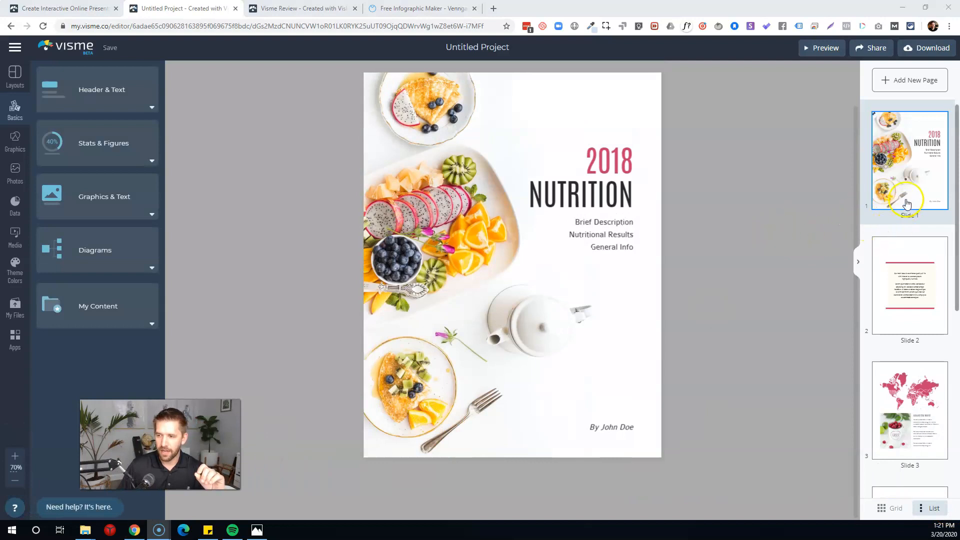
- Look through the ebook's pages one by one, from the cover to the Contact Us page
{"action": "scroll", "coordinate": [906, 226], "scroll_direction": "down", "scroll_amount": 3}
{"action": "scroll", "coordinate": [910, 425], "scroll_direction": "down", "scroll_amount": 3}
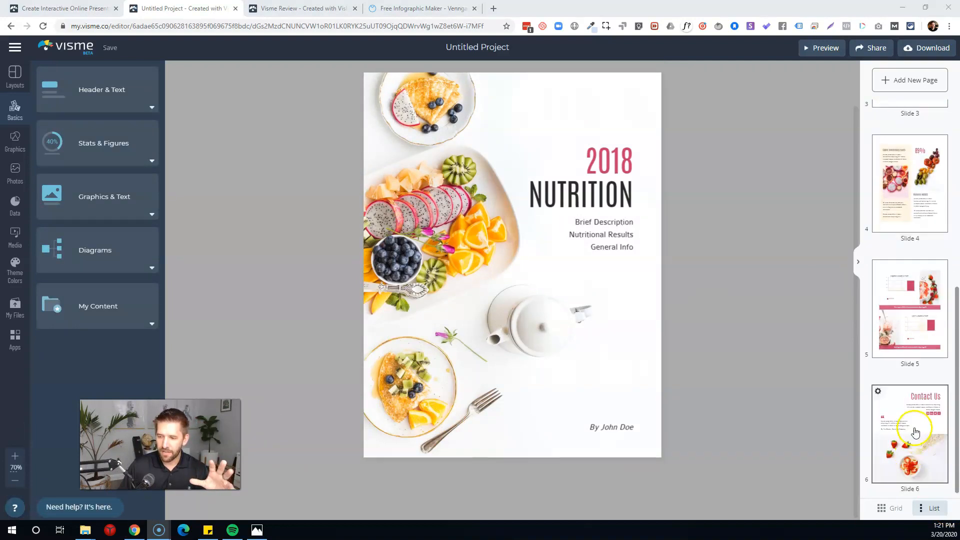
{"action": "scroll", "coordinate": [912, 300], "scroll_direction": "up", "scroll_amount": 6}
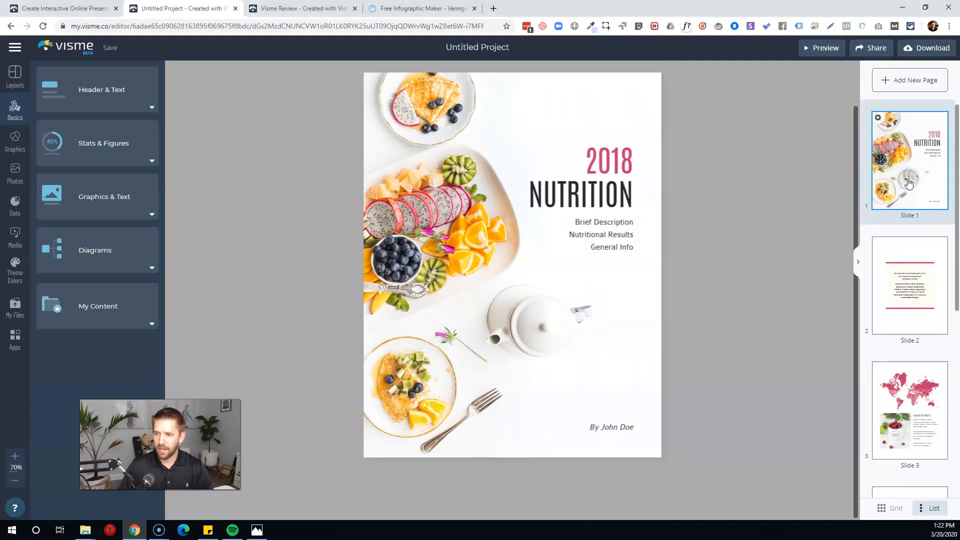
{"action": "left_click", "coordinate": [908, 280]}
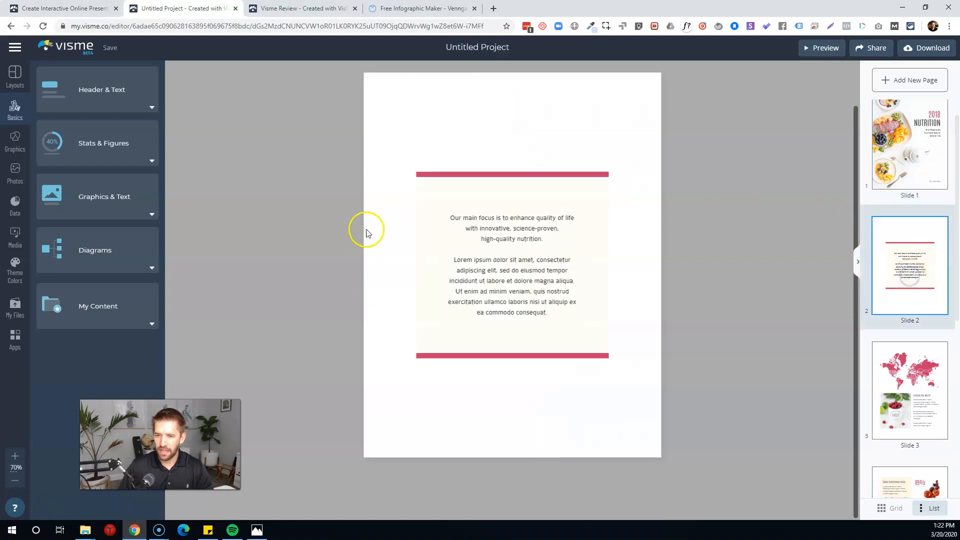
{"action": "left_click", "coordinate": [913, 400]}
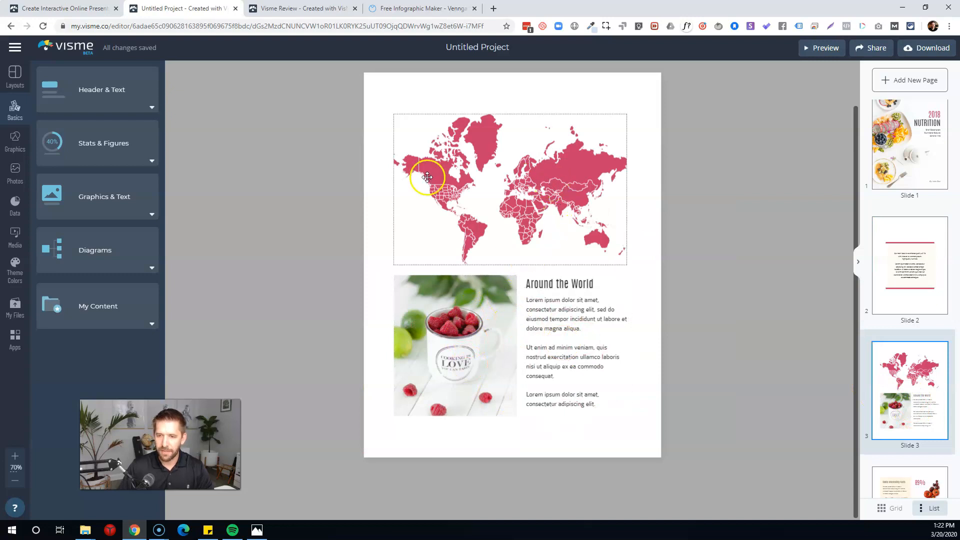
{"action": "scroll", "coordinate": [883, 364], "scroll_direction": "down", "scroll_amount": 2}
{"action": "left_click", "coordinate": [911, 404]}
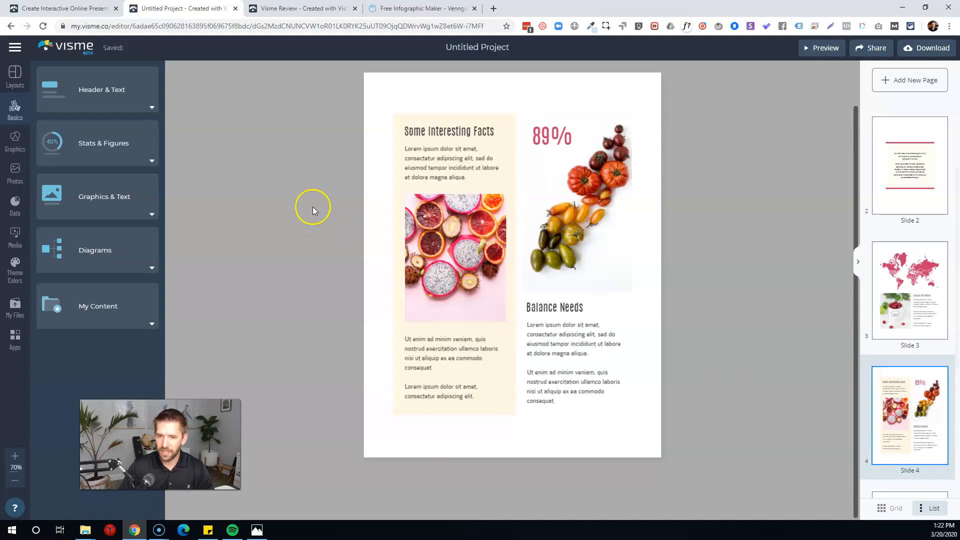
{"action": "scroll", "coordinate": [915, 400], "scroll_direction": "down", "scroll_amount": 4}
{"action": "left_click", "coordinate": [909, 355]}
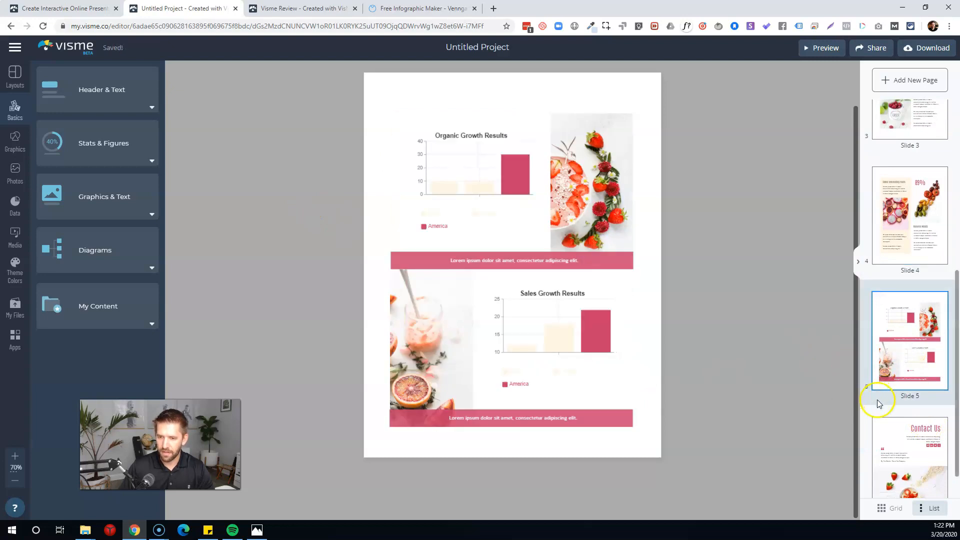
{"action": "scroll", "coordinate": [890, 400], "scroll_direction": "down", "scroll_amount": 1}
{"action": "left_click", "coordinate": [894, 425]}
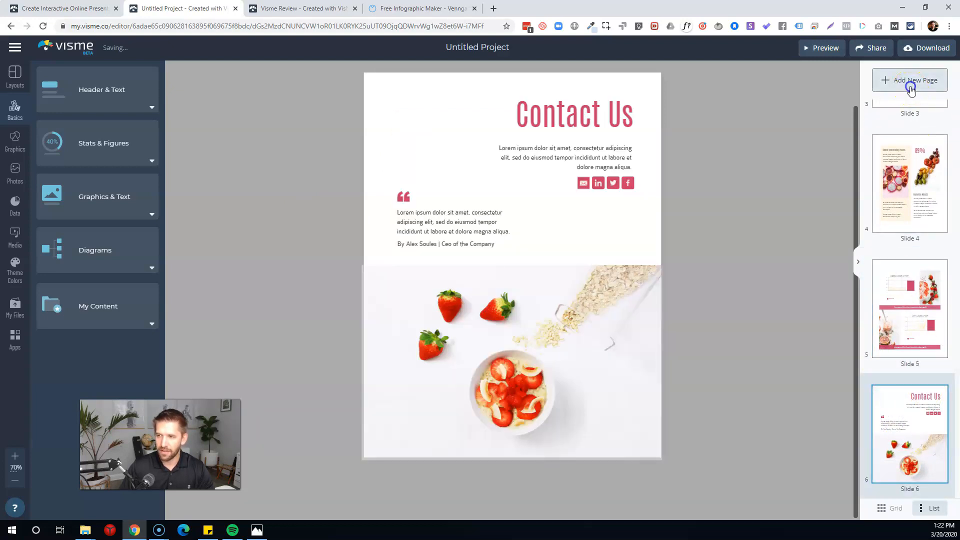
- Add a new page using the theme slide with the two growth results charts, and close the slide chooser
{"action": "left_click", "coordinate": [906, 83]}
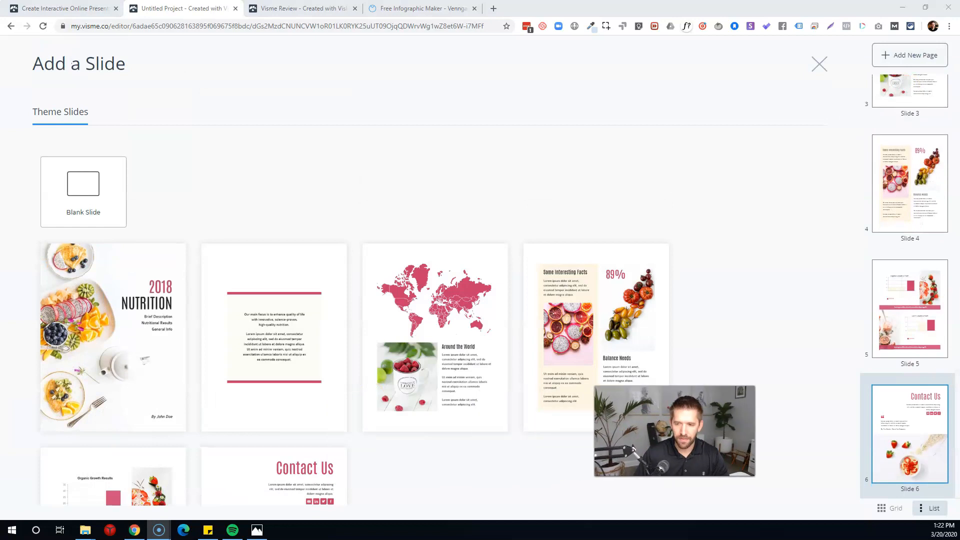
{"action": "scroll", "coordinate": [545, 440], "scroll_direction": "down", "scroll_amount": 2}
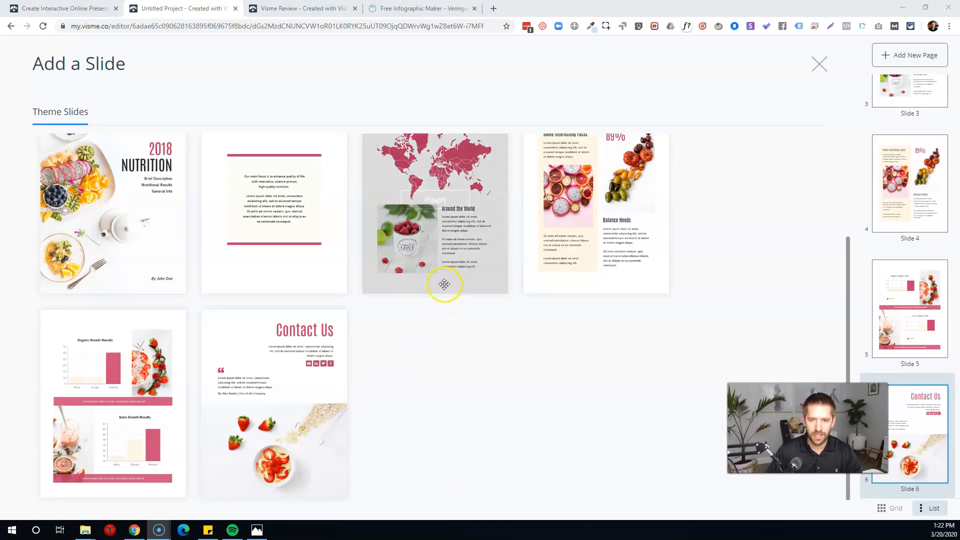
{"action": "mouse_move", "coordinate": [115, 210]}
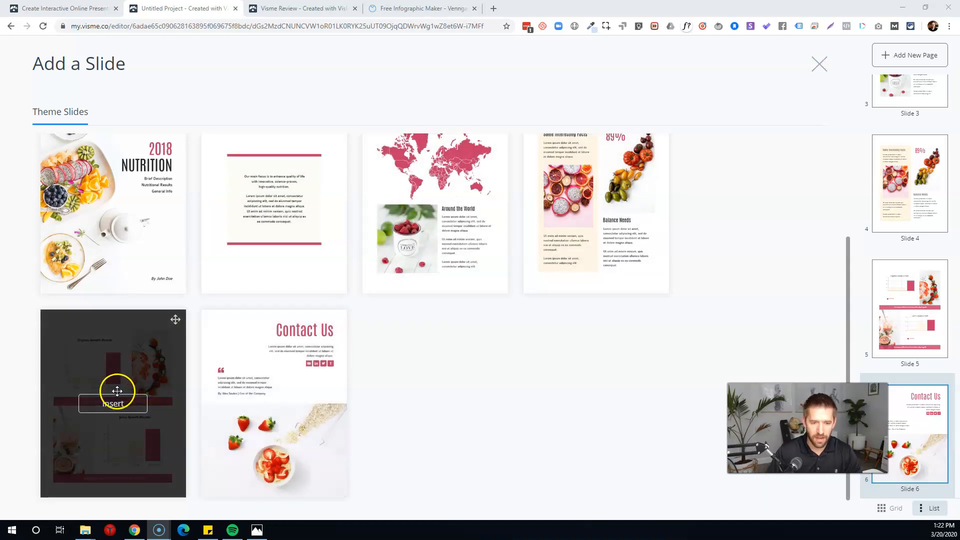
{"action": "left_click", "coordinate": [120, 404]}
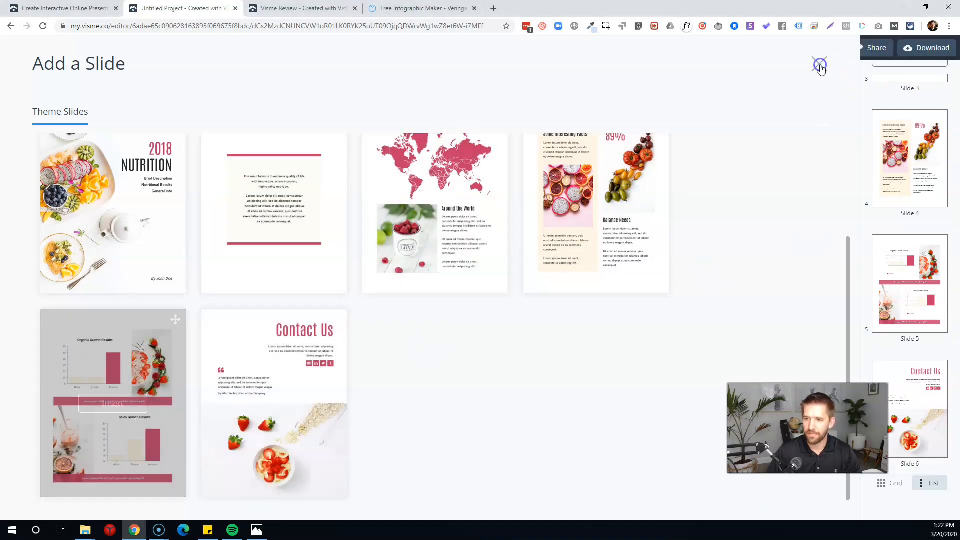
{"action": "left_click", "coordinate": [820, 64]}
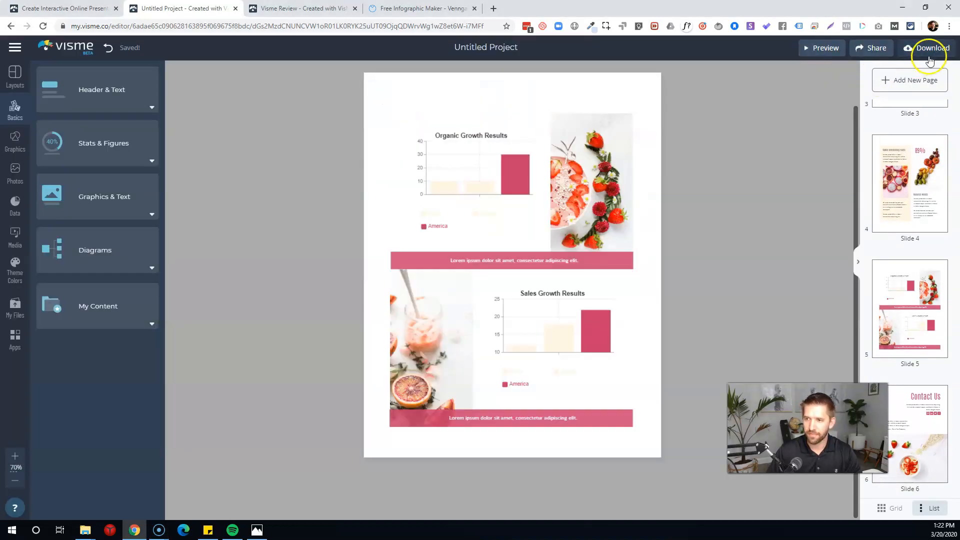
- Widen the data sheet of the Organic Growth Results chart and rename its column headings to Sushi, Burgers and Chicken
{"action": "double_click", "coordinate": [496, 174]}
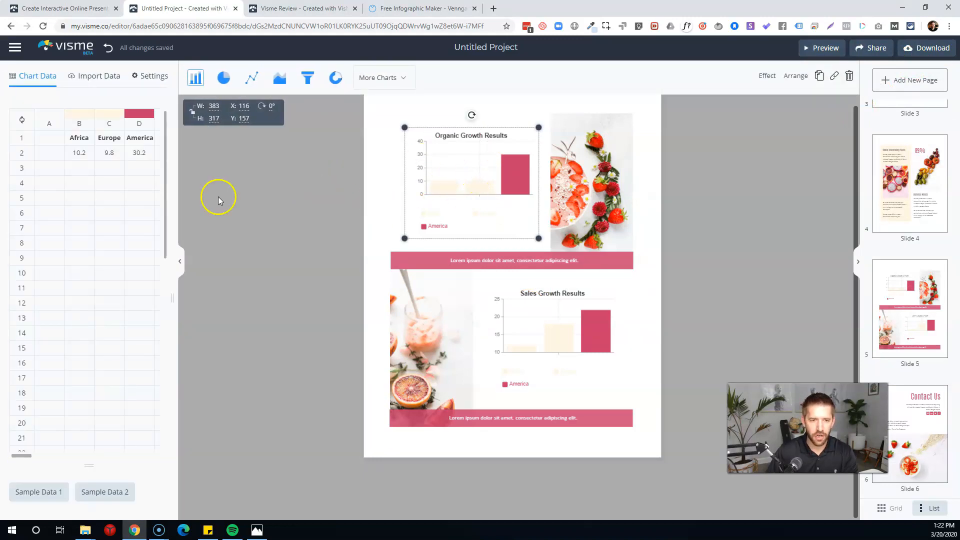
{"action": "left_click", "coordinate": [78, 170]}
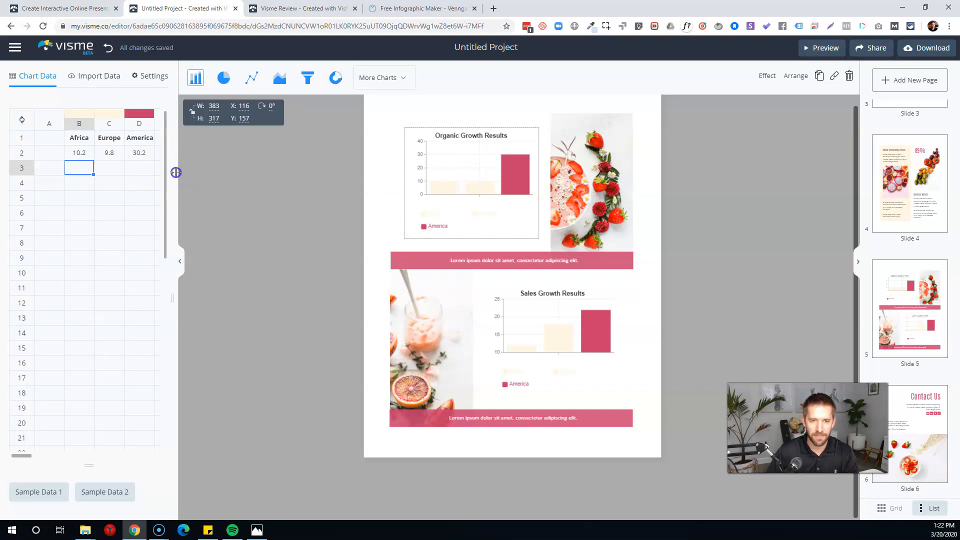
{"action": "left_click_drag", "start_coordinate": [178, 173], "coordinate": [235, 176]}
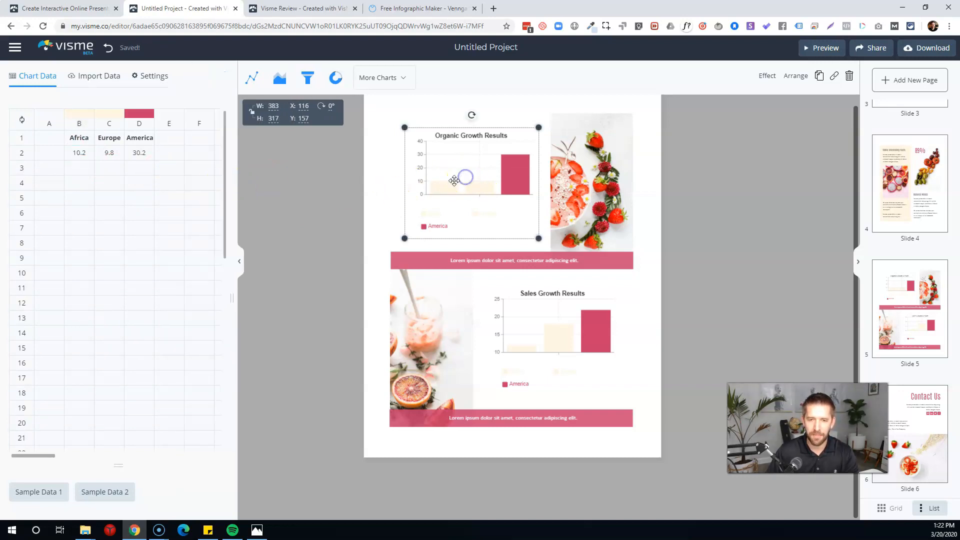
{"action": "left_click", "coordinate": [79, 170]}
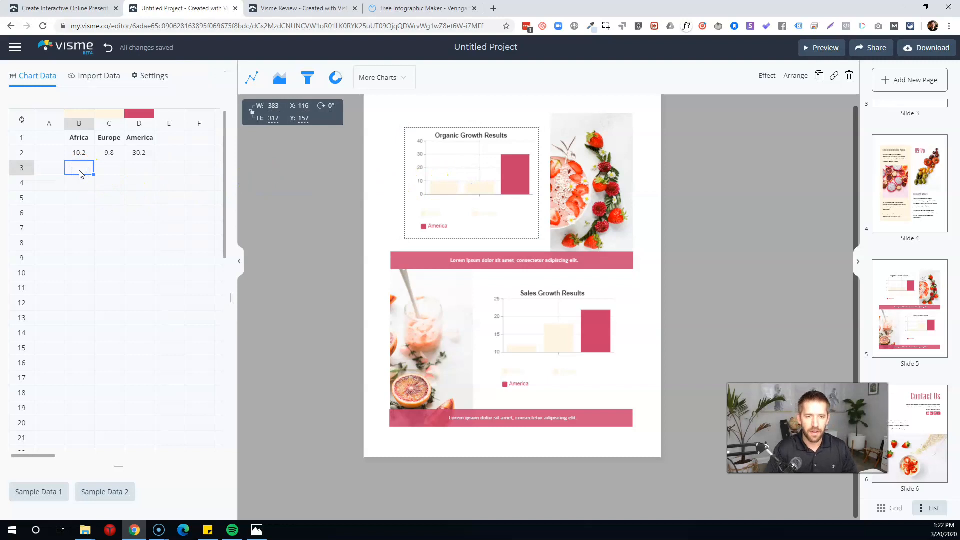
{"action": "key", "text": "ctrl+Down"}
{"action": "key", "text": "ctrl+Home"}
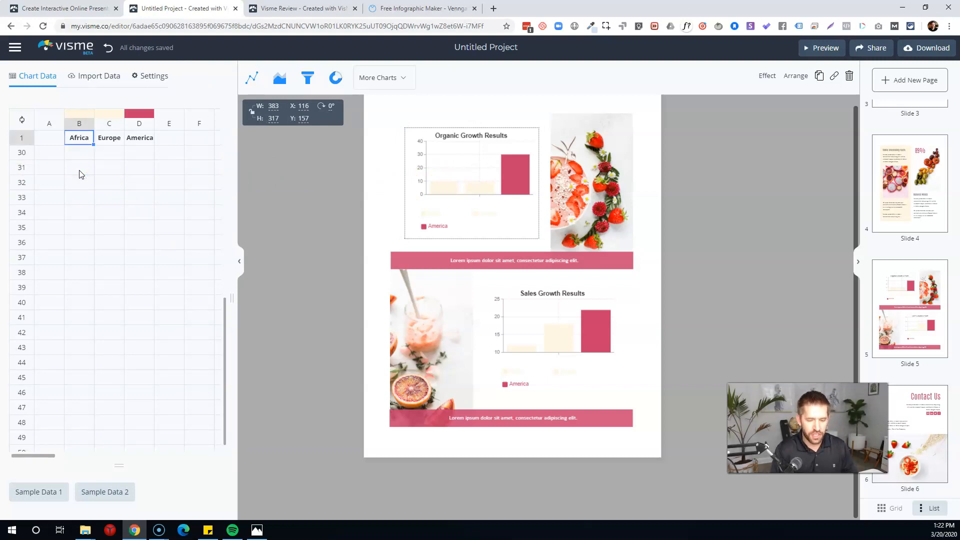
{"action": "key", "text": "Tab"}
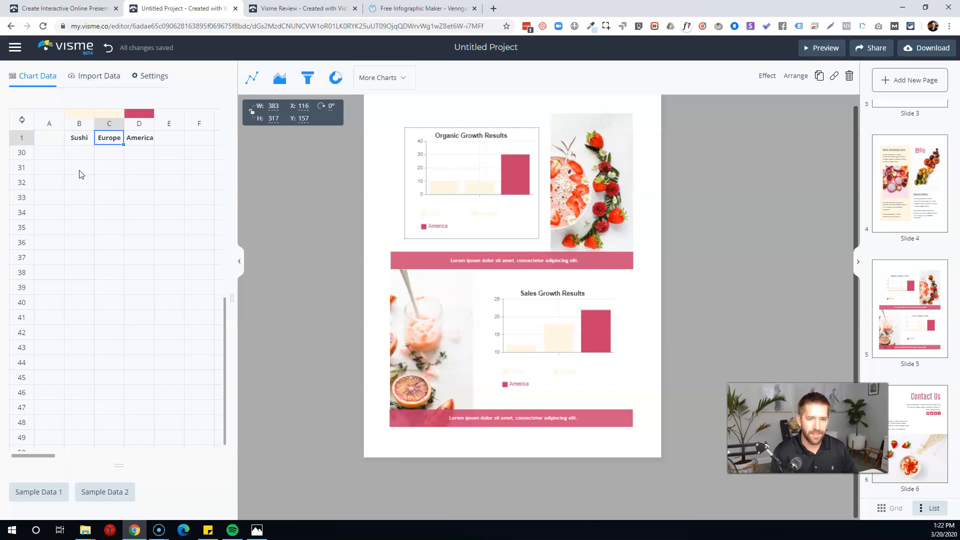
{"action": "key", "text": "Tab"}
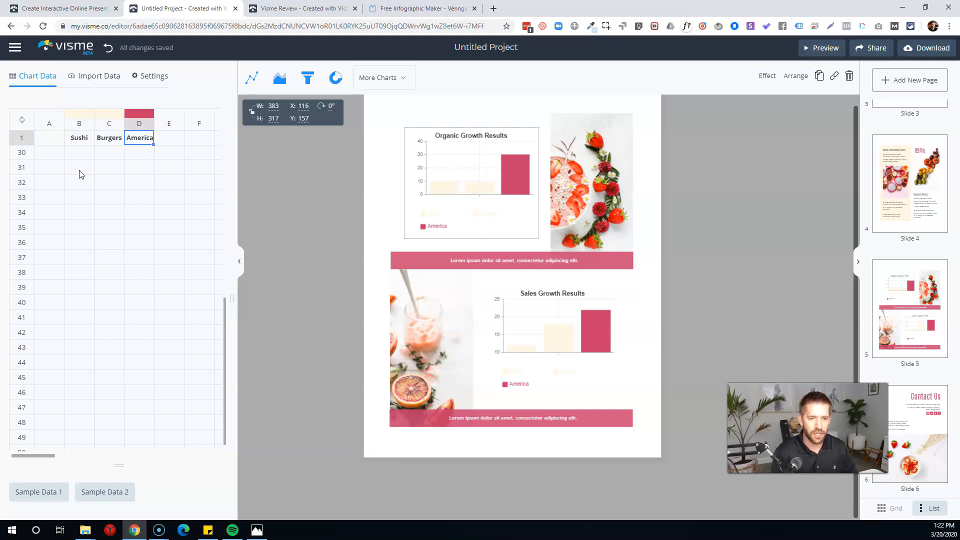
{"action": "key", "text": "Return"}
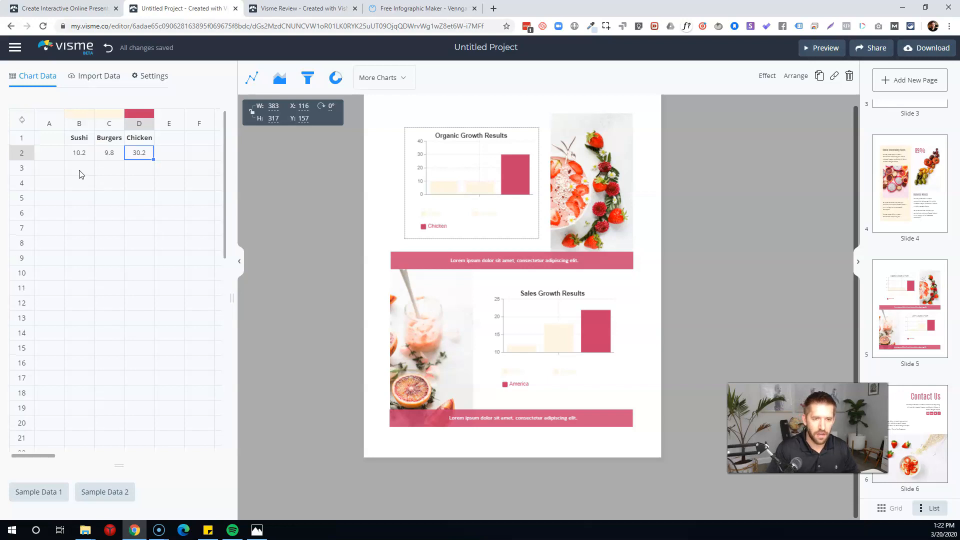
- Set the chart values to 100 for Sushi, 120 for Burgers and 300 for Chicken
{"action": "key", "text": "Left"}
{"action": "key", "text": "Left"}
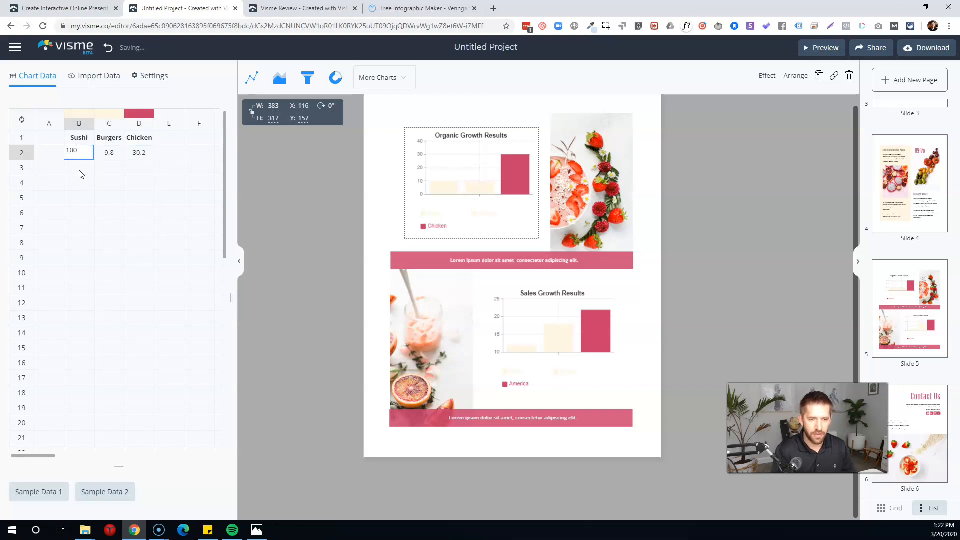
{"action": "key", "text": "Tab"}
{"action": "key", "text": "Tab"}
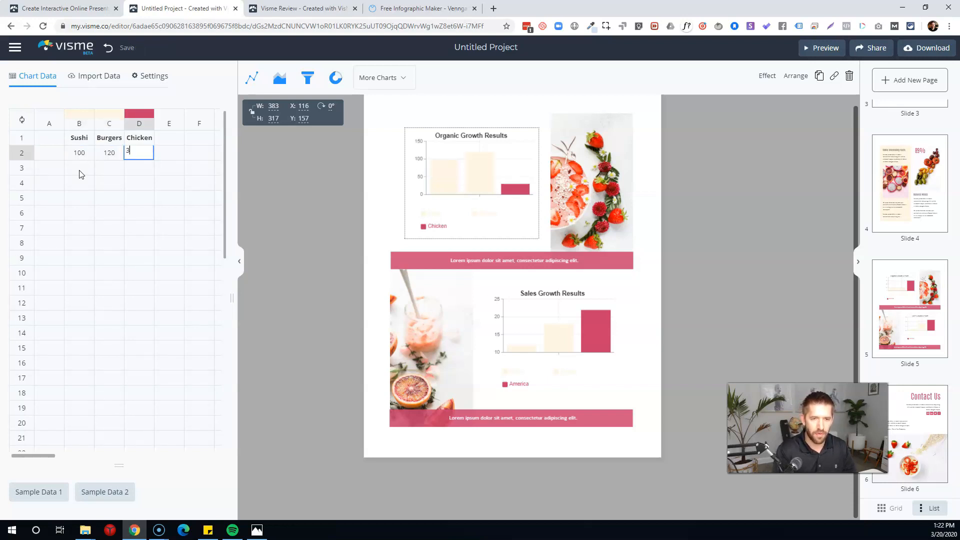
{"action": "left_click", "coordinate": [80, 183]}
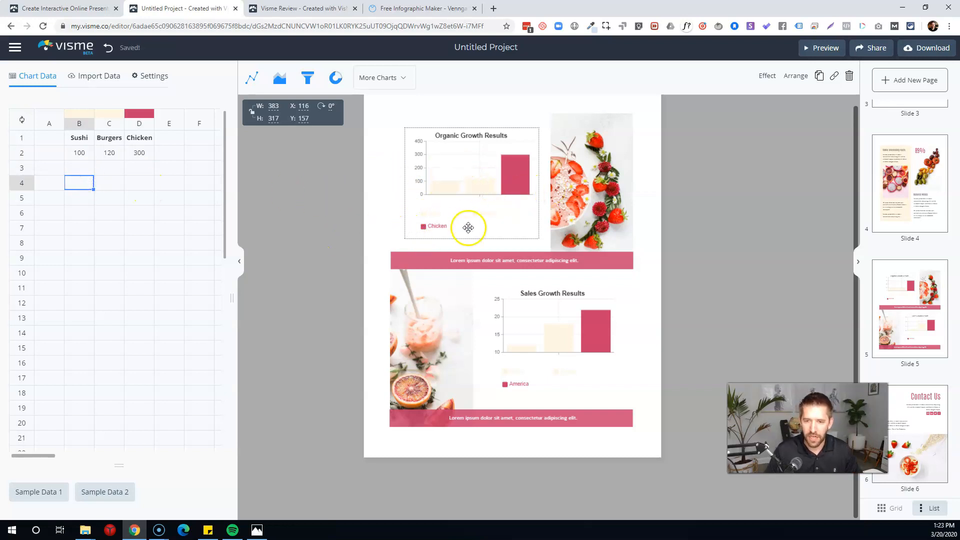
- Try the area type on the Organic Growth Results chart, convert it to a donut chart and deselect it
{"action": "left_click", "coordinate": [439, 214]}
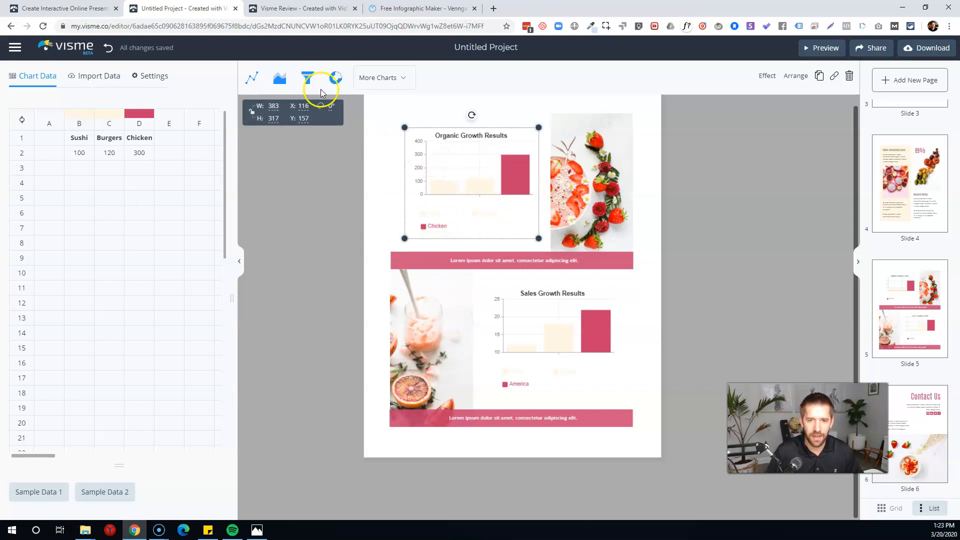
{"action": "left_click", "coordinate": [280, 79]}
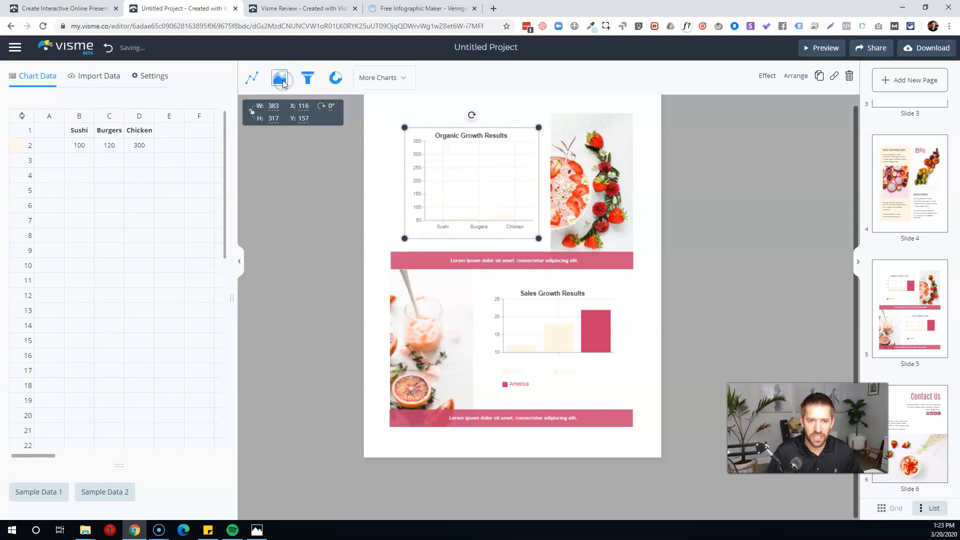
{"action": "left_click", "coordinate": [336, 78]}
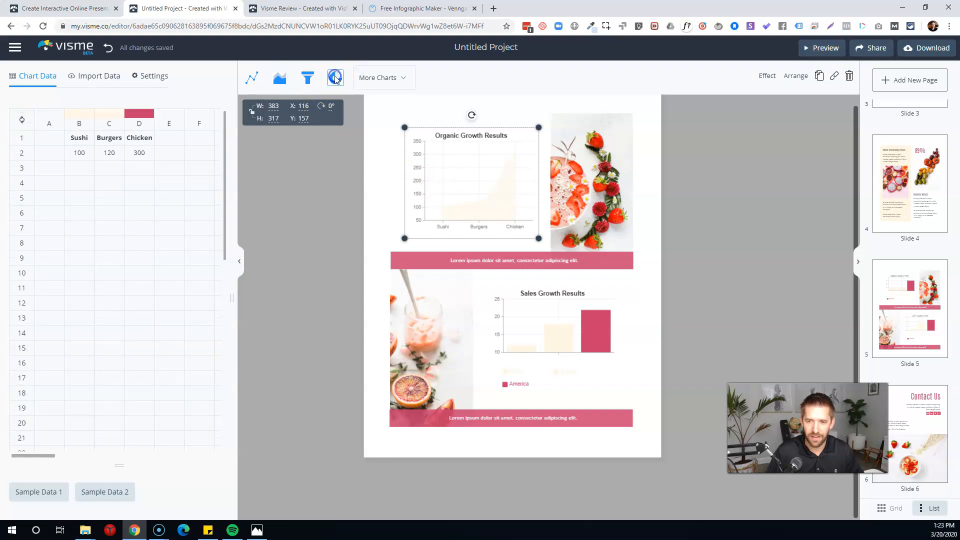
{"action": "left_click", "coordinate": [376, 189]}
{"action": "left_click", "coordinate": [497, 164]}
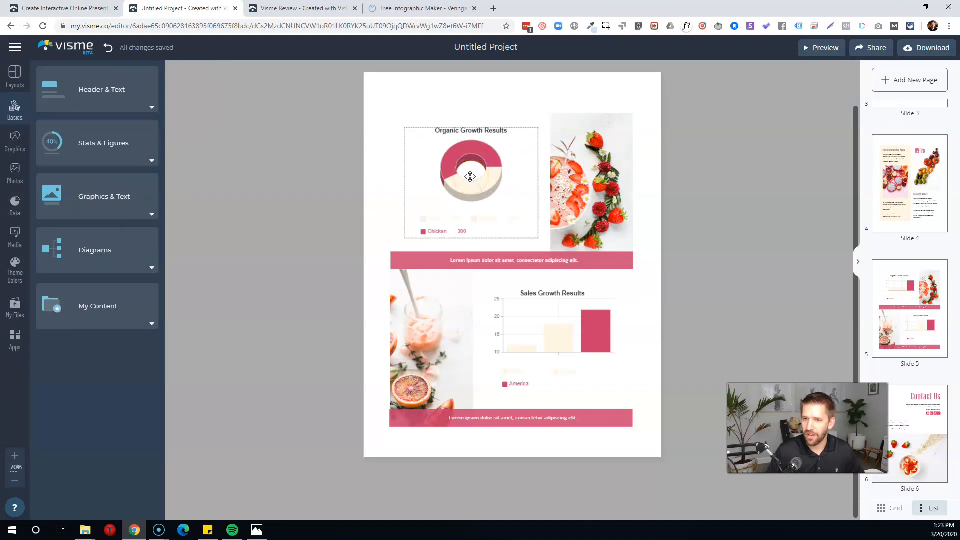
{"action": "left_click", "coordinate": [470, 176]}
{"action": "left_click", "coordinate": [377, 192]}
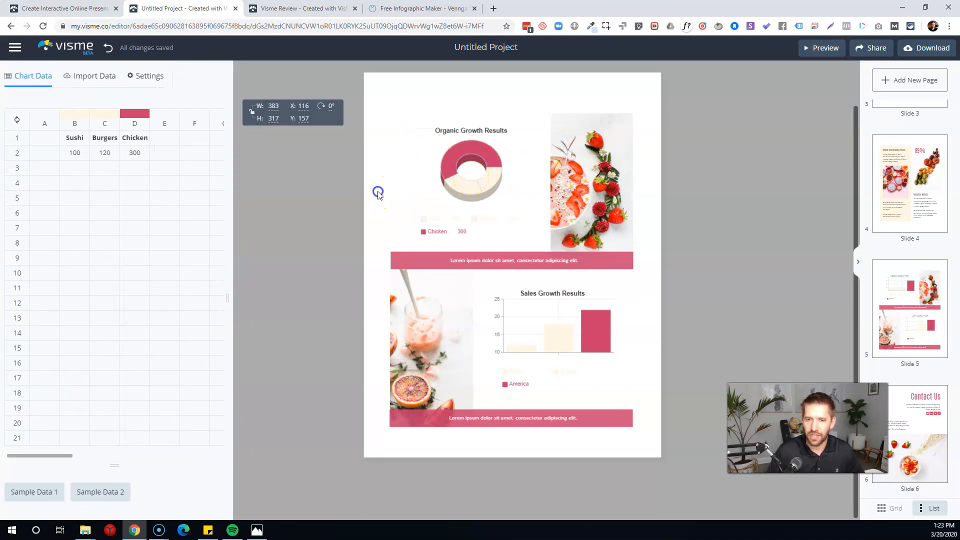
- Preview the Nutrition ebook from its cover page and switch the preview to full screen
{"action": "left_click", "coordinate": [830, 50]}
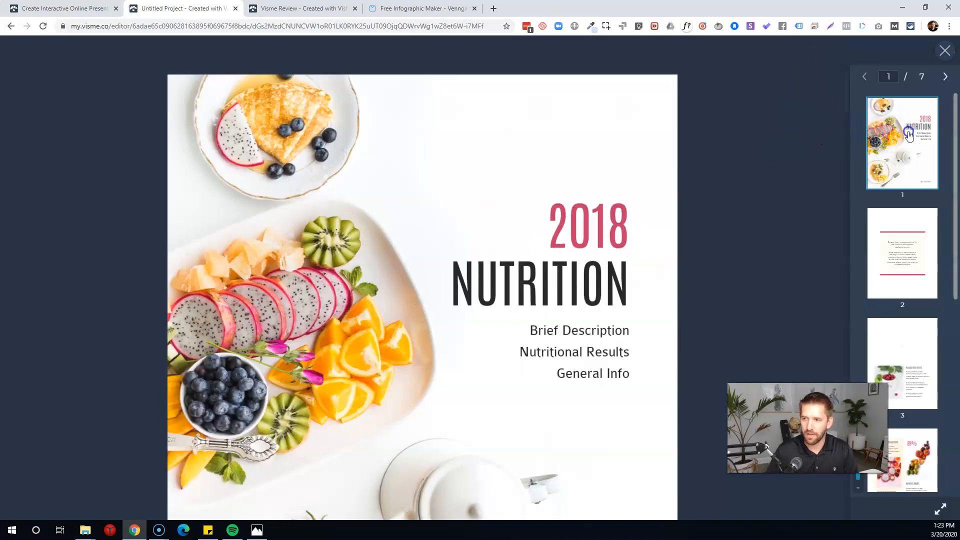
{"action": "scroll", "coordinate": [627, 290], "scroll_direction": "down", "scroll_amount": 1}
{"action": "scroll", "coordinate": [627, 290], "scroll_direction": "down", "scroll_amount": 5}
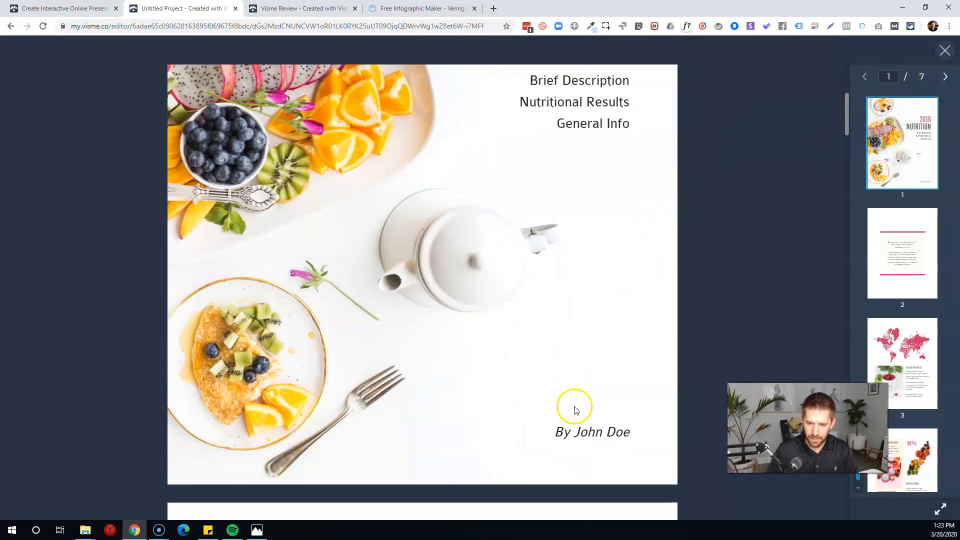
{"action": "left_click", "coordinate": [939, 508]}
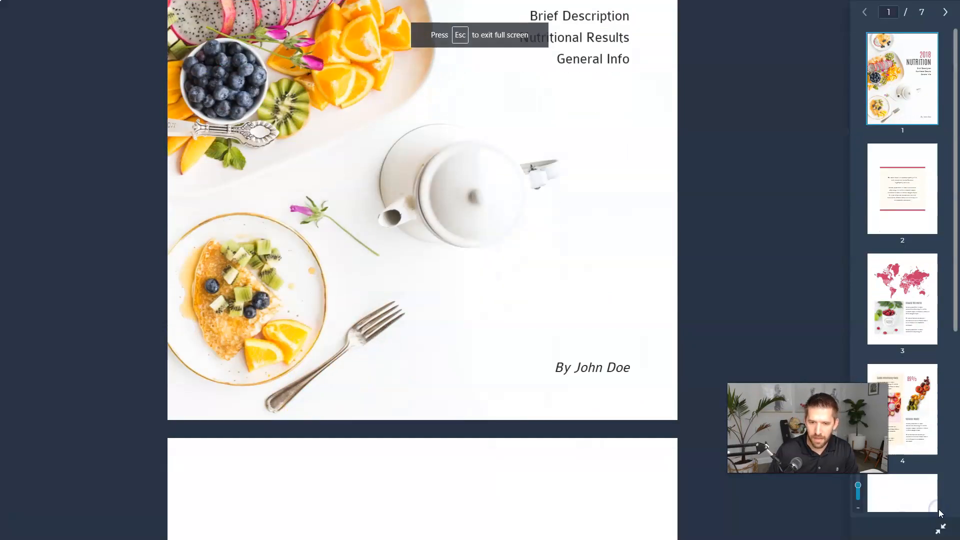
- Read through the previewed ebook to page 5 and inspect the Organic Growth Results bar values and the Sales Growth Results chart
{"action": "scroll", "coordinate": [716, 285], "scroll_direction": "down", "scroll_amount": 5}
{"action": "scroll", "coordinate": [745, 198], "scroll_direction": "down", "scroll_amount": 15}
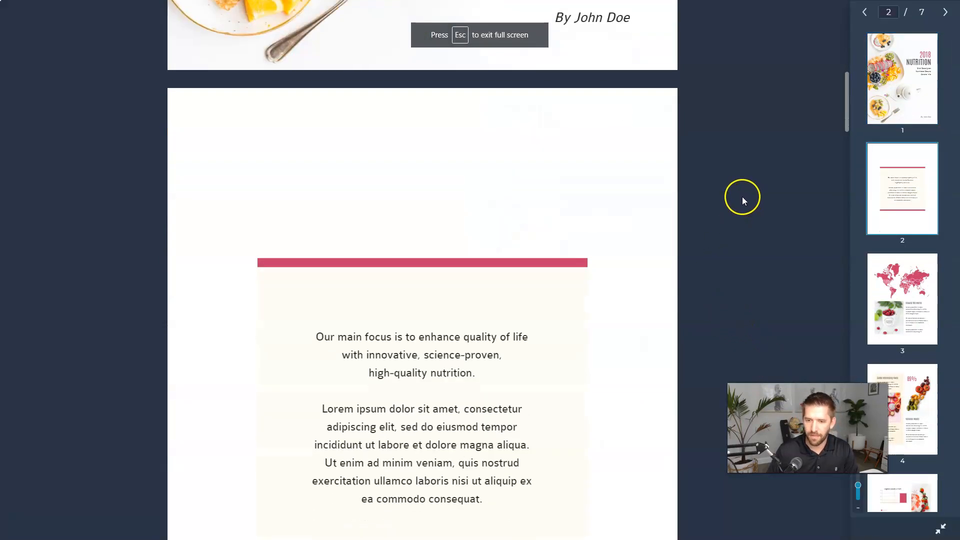
{"action": "scroll", "coordinate": [741, 199], "scroll_direction": "down", "scroll_amount": 20}
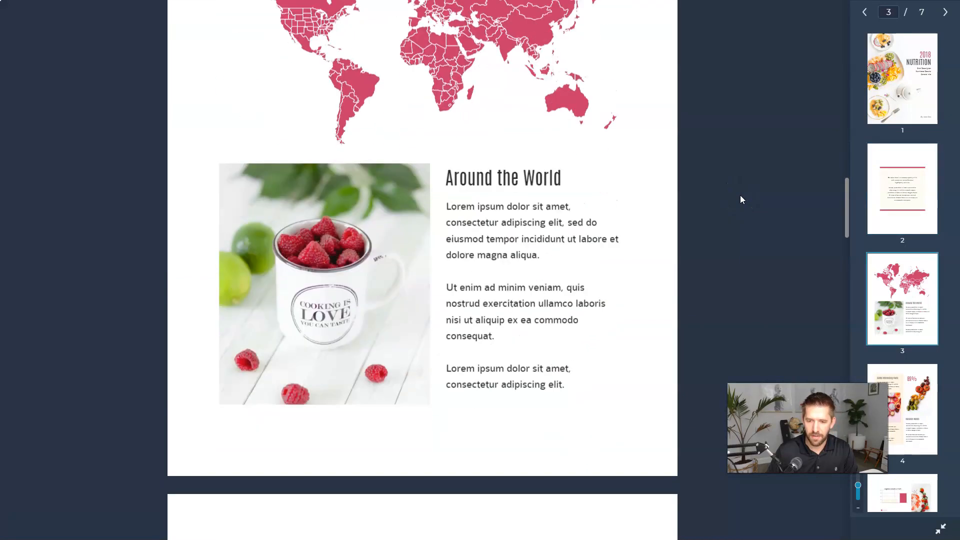
{"action": "scroll", "coordinate": [739, 200], "scroll_direction": "down", "scroll_amount": 4}
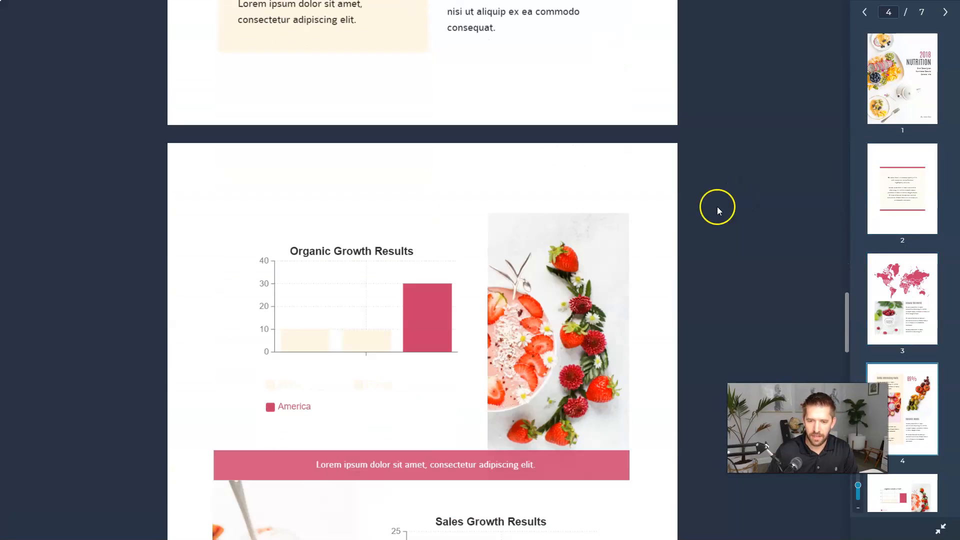
{"action": "mouse_move", "coordinate": [409, 257]}
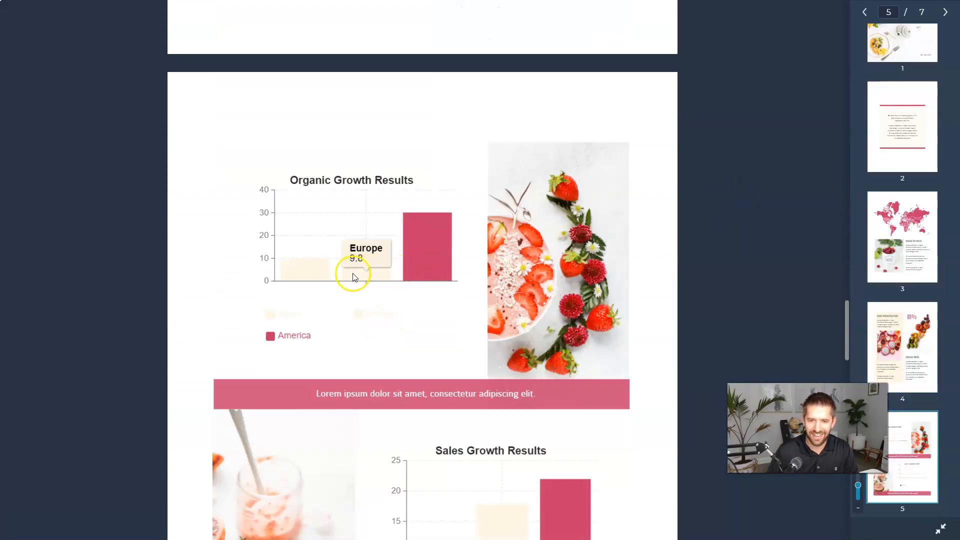
{"action": "scroll", "coordinate": [440, 263], "scroll_direction": "down", "scroll_amount": 3}
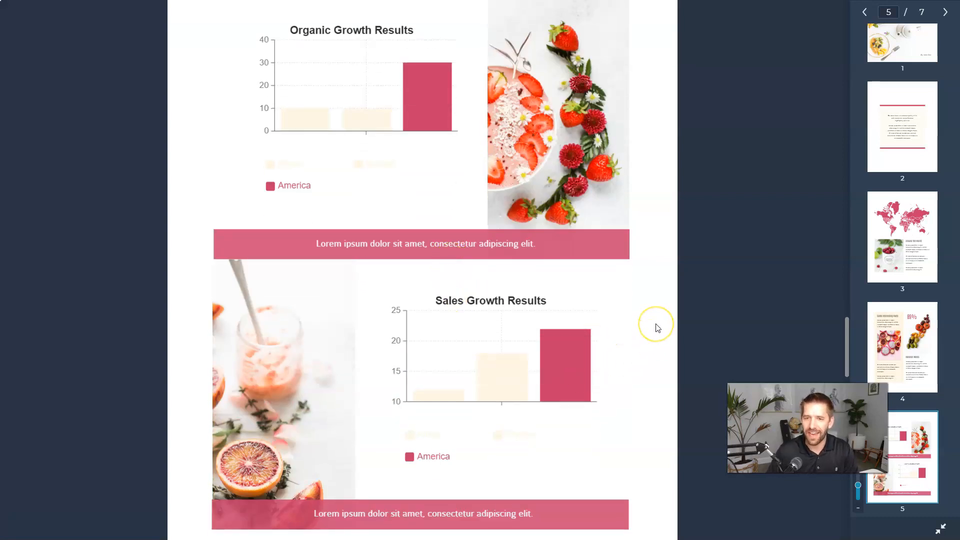
- View the Contact Us page and examine the segment values of the Organic Growth Results donut chart on page 7
{"action": "scroll", "coordinate": [661, 325], "scroll_direction": "down", "scroll_amount": 5}
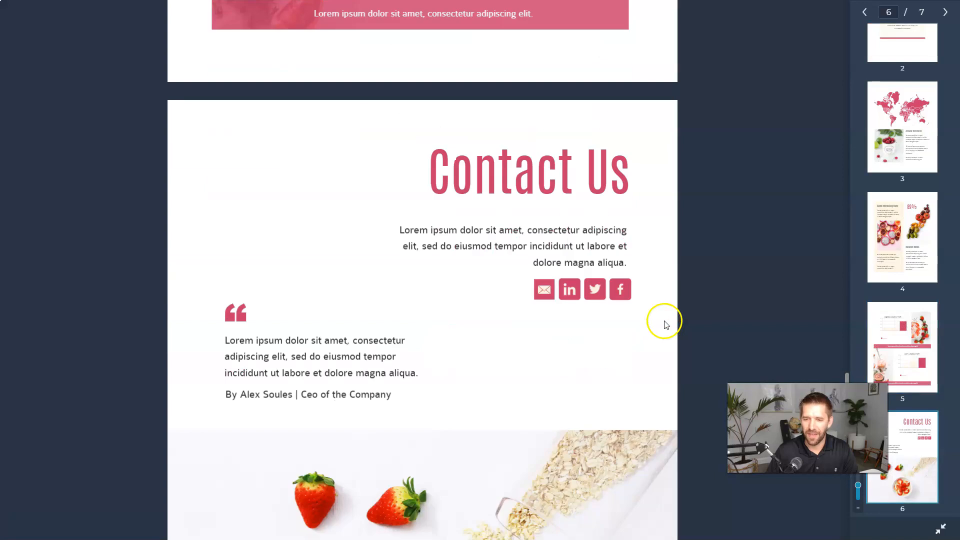
{"action": "scroll", "coordinate": [545, 339], "scroll_direction": "down", "scroll_amount": 5}
{"action": "scroll", "coordinate": [544, 340], "scroll_direction": "down", "scroll_amount": 8}
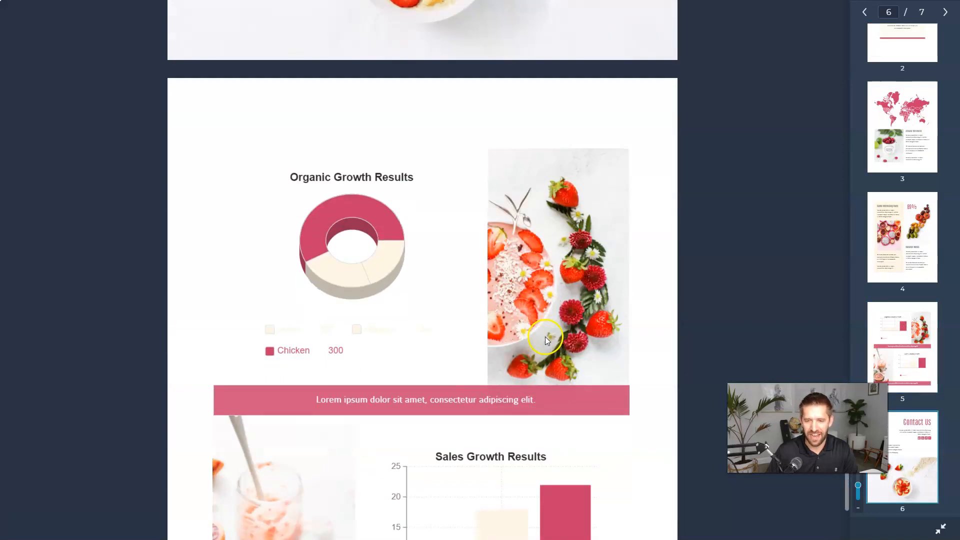
{"action": "scroll", "coordinate": [541, 337], "scroll_direction": "up", "scroll_amount": 5}
{"action": "mouse_move", "coordinate": [349, 222]}
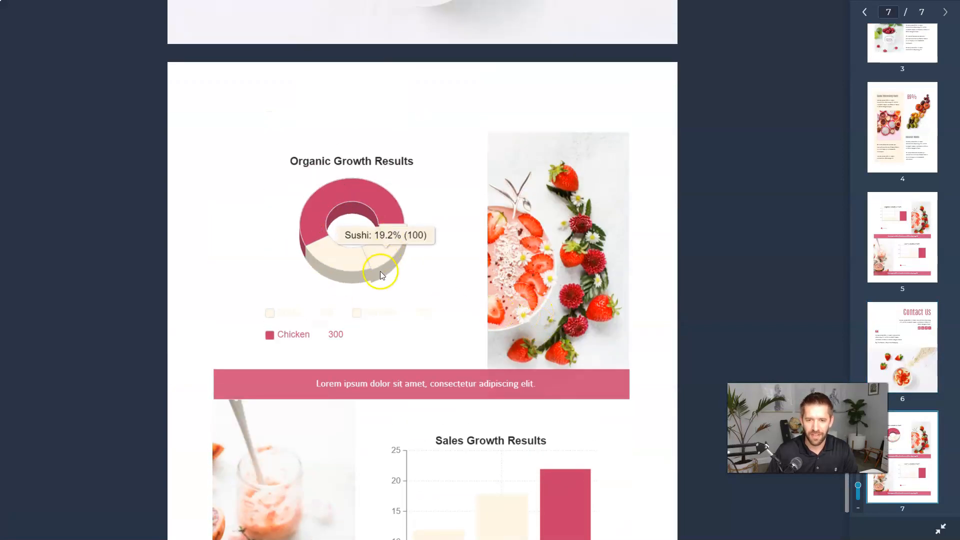